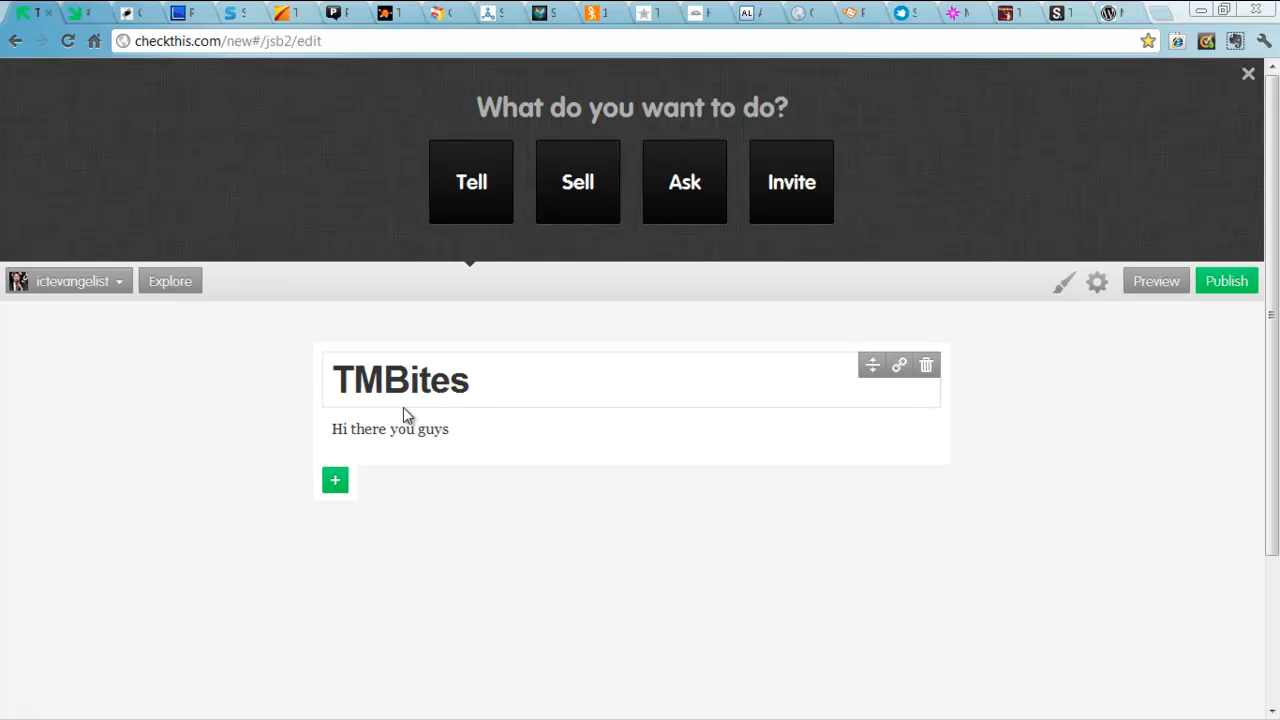
Step: Browse the content types a CheckThis post can hold: text, image, then the Apps (Payment/Poll)
{"action": "left_click", "coordinate": [336, 481]}
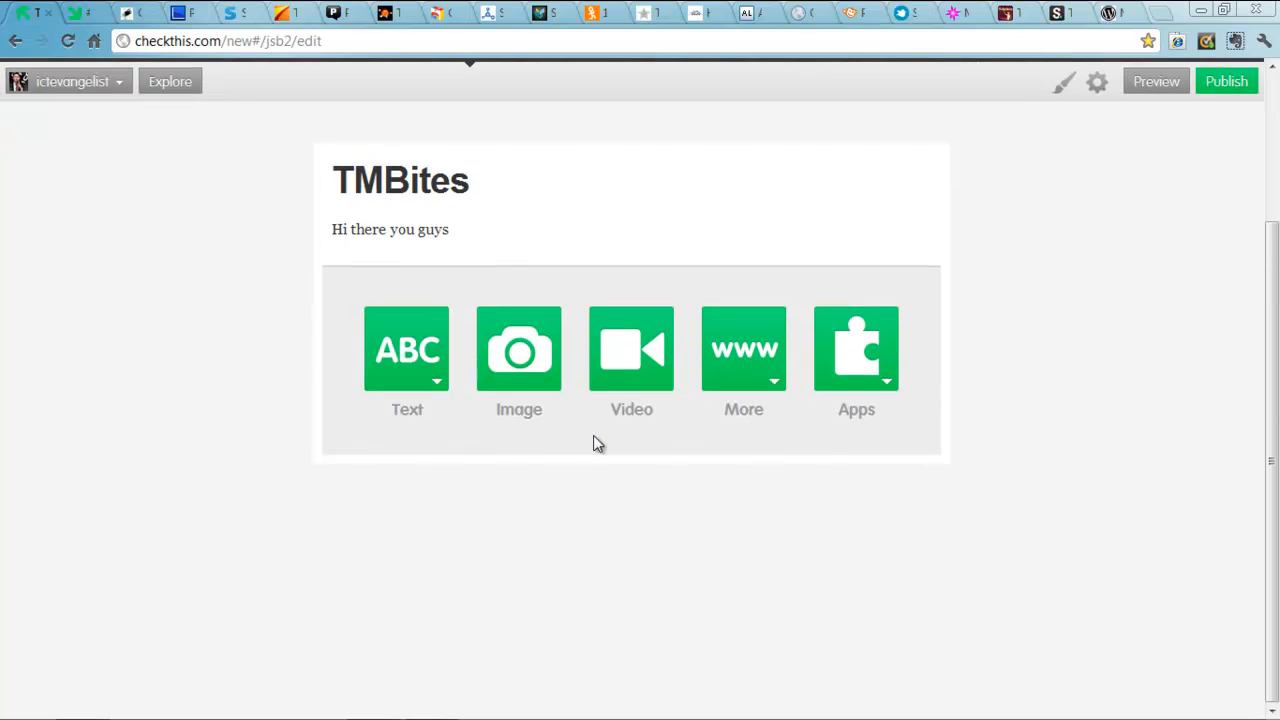
{"action": "left_click", "coordinate": [406, 366]}
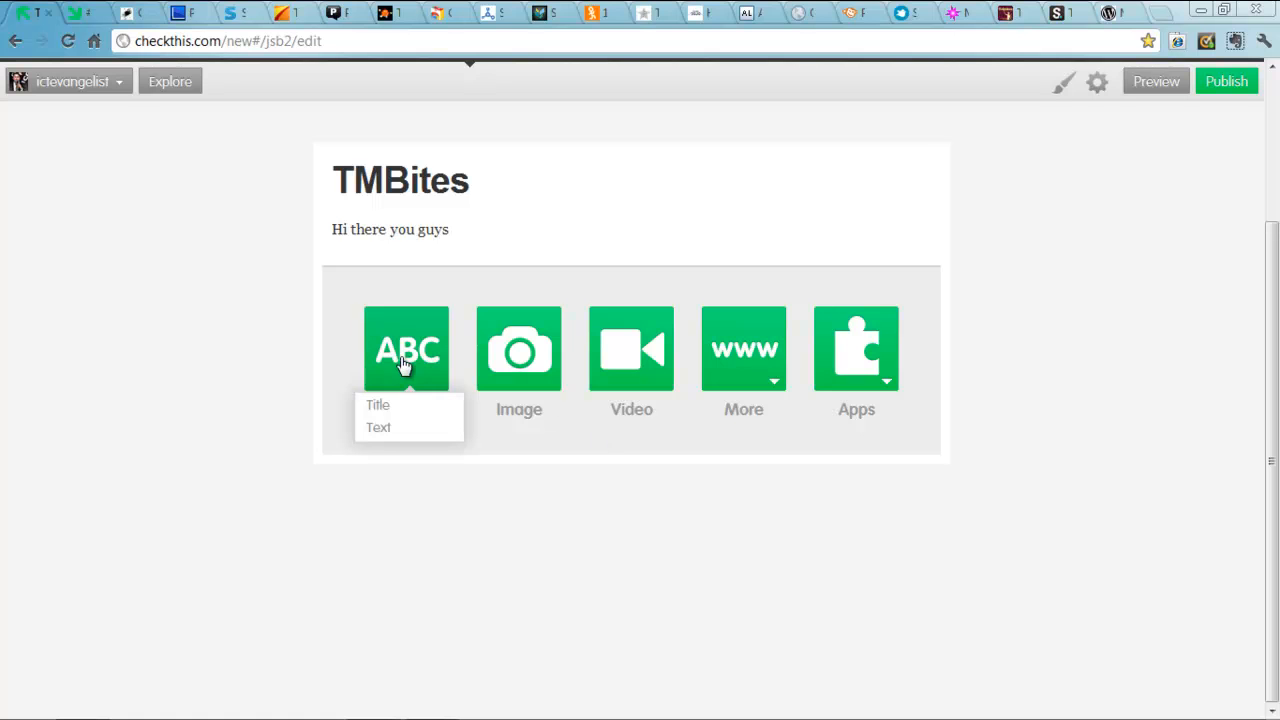
{"action": "left_click", "coordinate": [518, 362]}
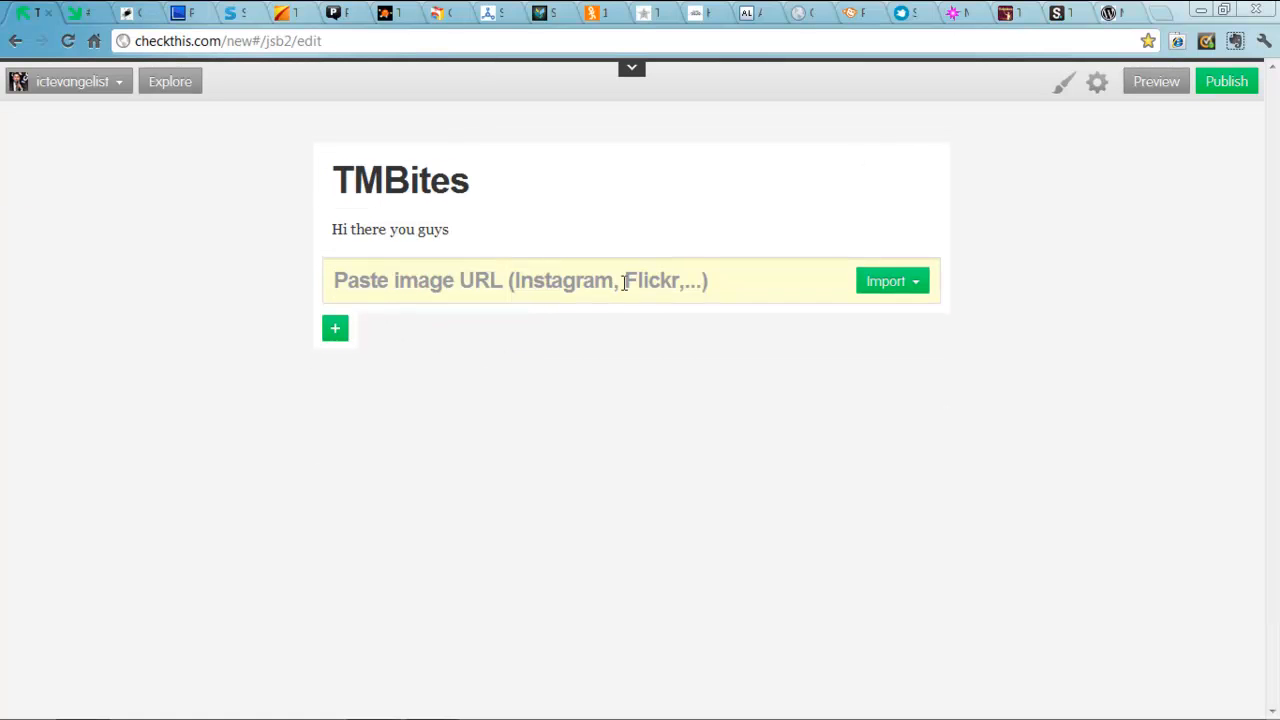
{"action": "left_click", "coordinate": [340, 327]}
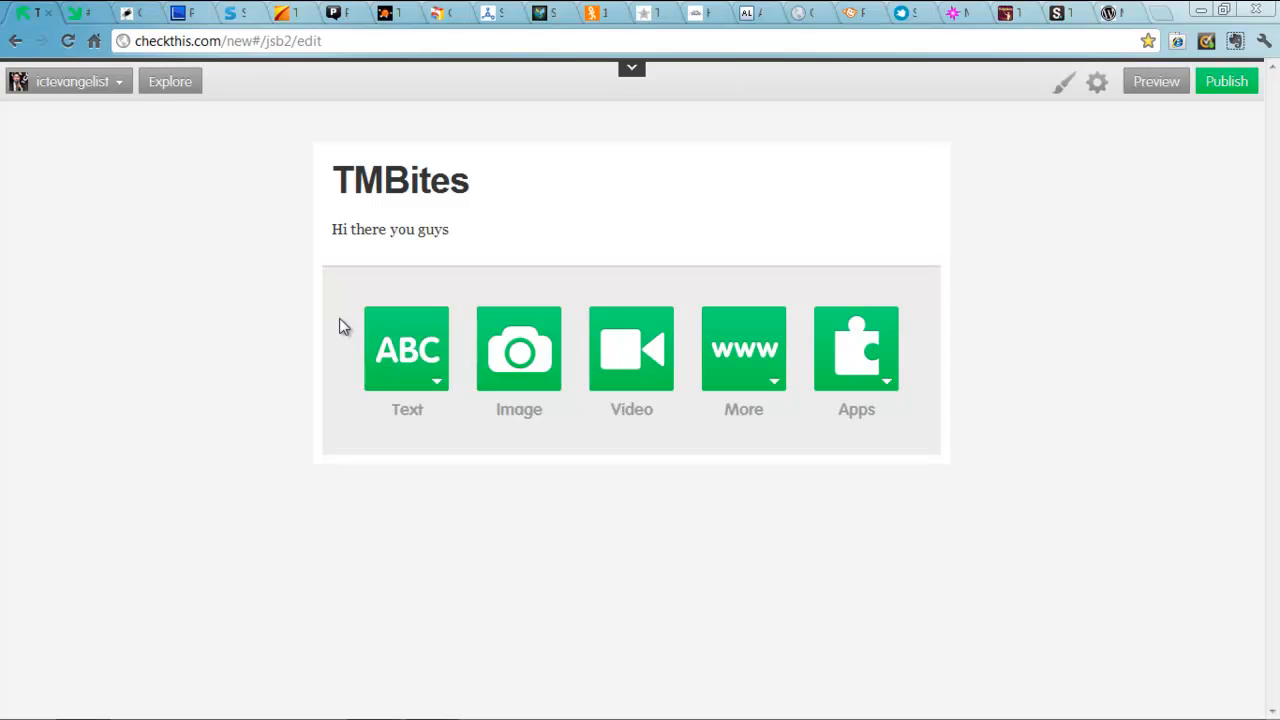
{"action": "left_click", "coordinate": [864, 355]}
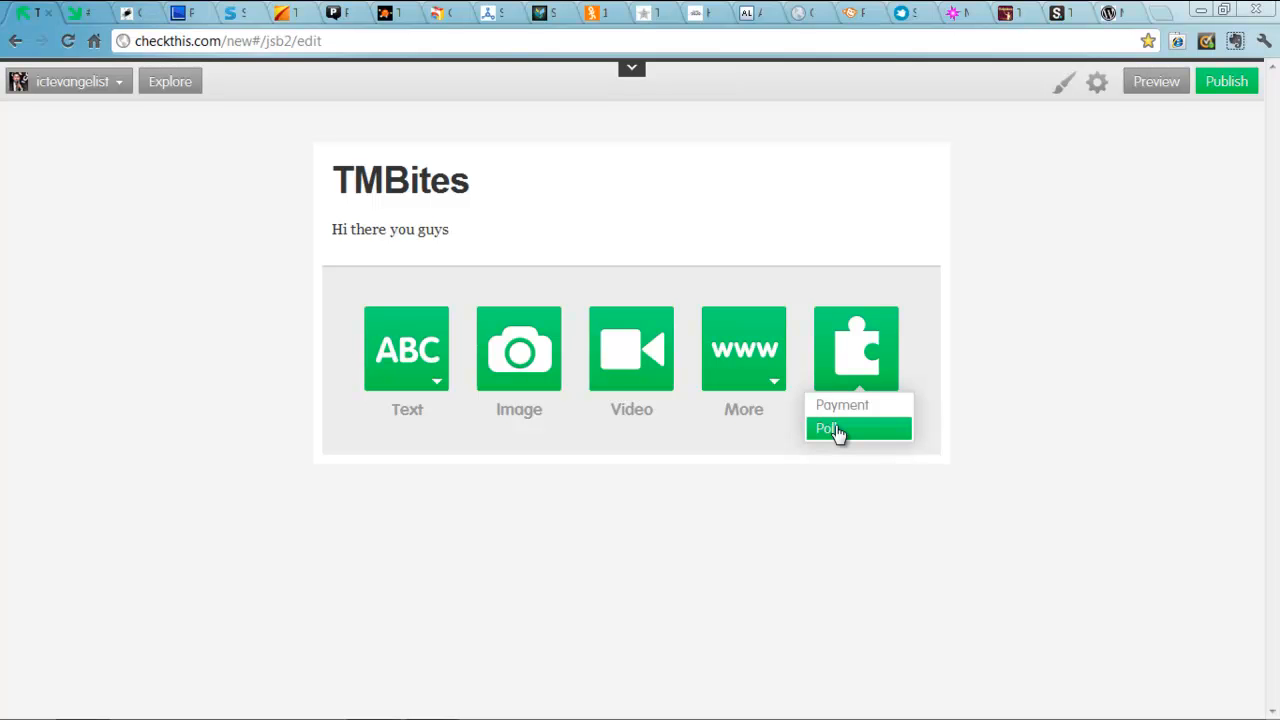
Step: Switch to the published TeachMeet Clevedon event post and read through it
{"action": "left_click", "coordinate": [83, 12]}
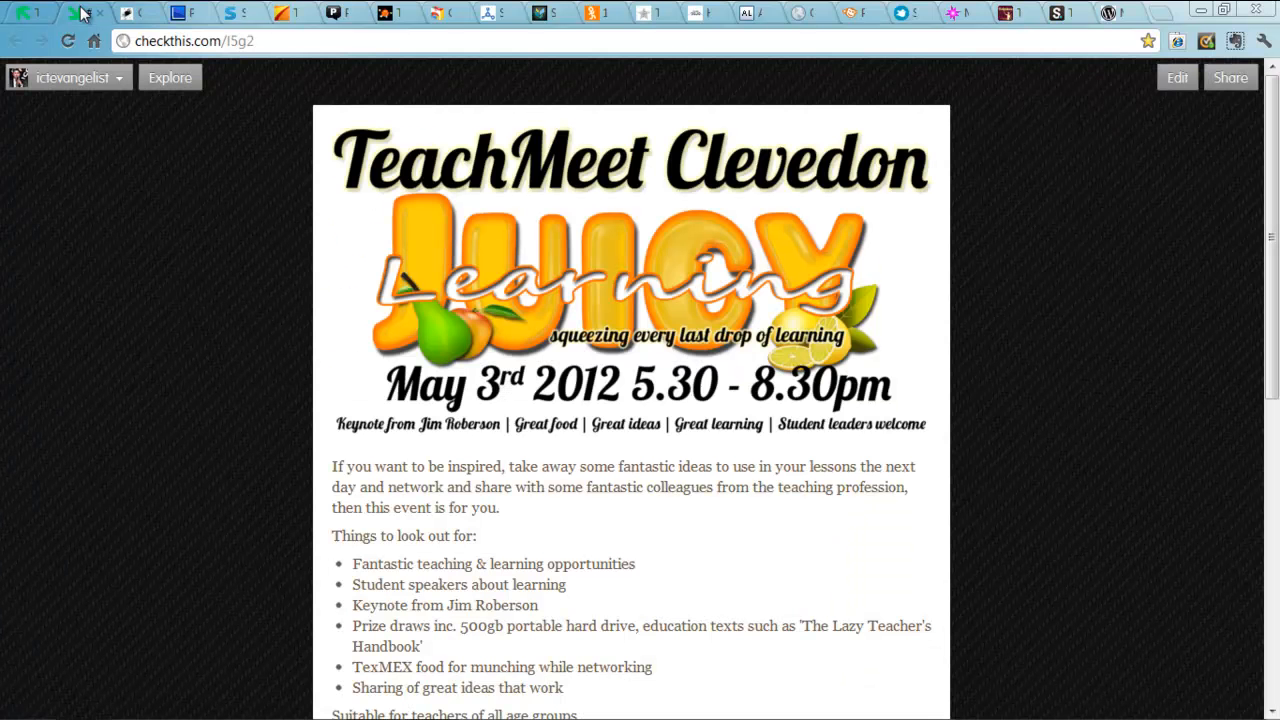
{"action": "scroll", "coordinate": [314, 351], "scroll_direction": "down", "scroll_amount": 1}
{"action": "scroll", "coordinate": [310, 368], "scroll_direction": "down", "scroll_amount": 2}
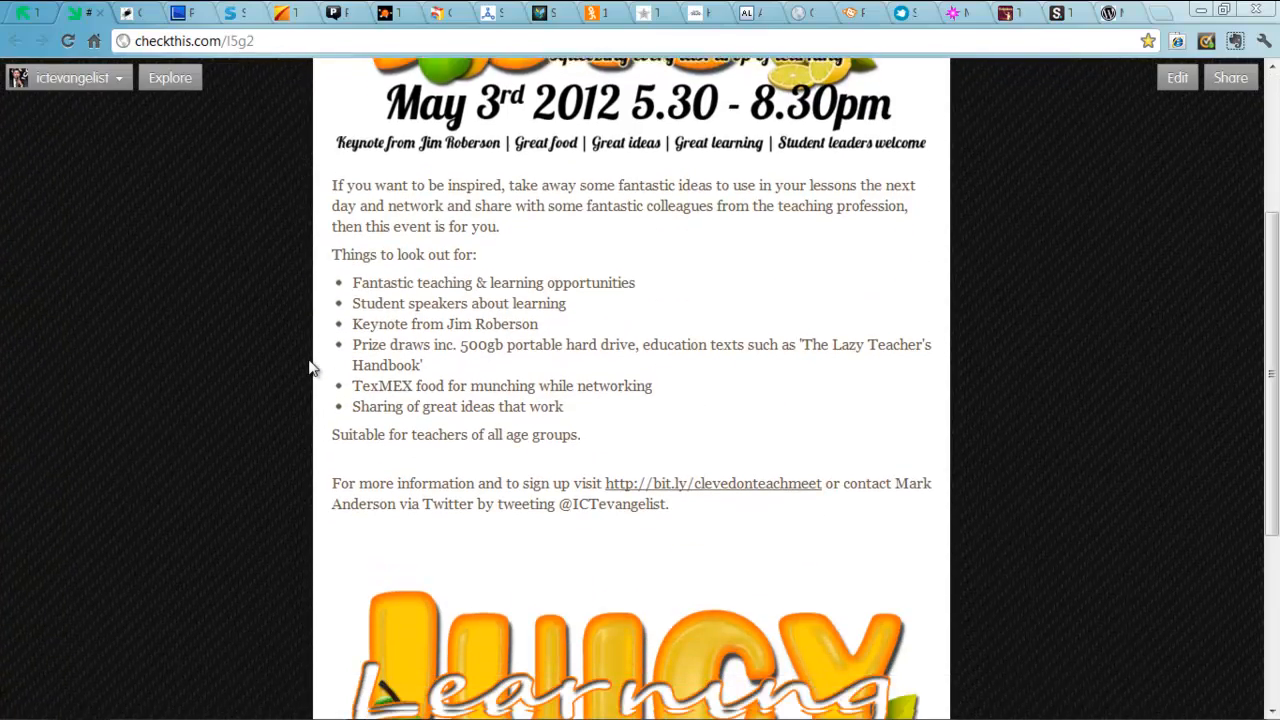
{"action": "scroll", "coordinate": [310, 368], "scroll_direction": "down", "scroll_amount": 3}
{"action": "scroll", "coordinate": [310, 370], "scroll_direction": "down", "scroll_amount": 1}
{"action": "scroll", "coordinate": [310, 372], "scroll_direction": "down", "scroll_amount": 1}
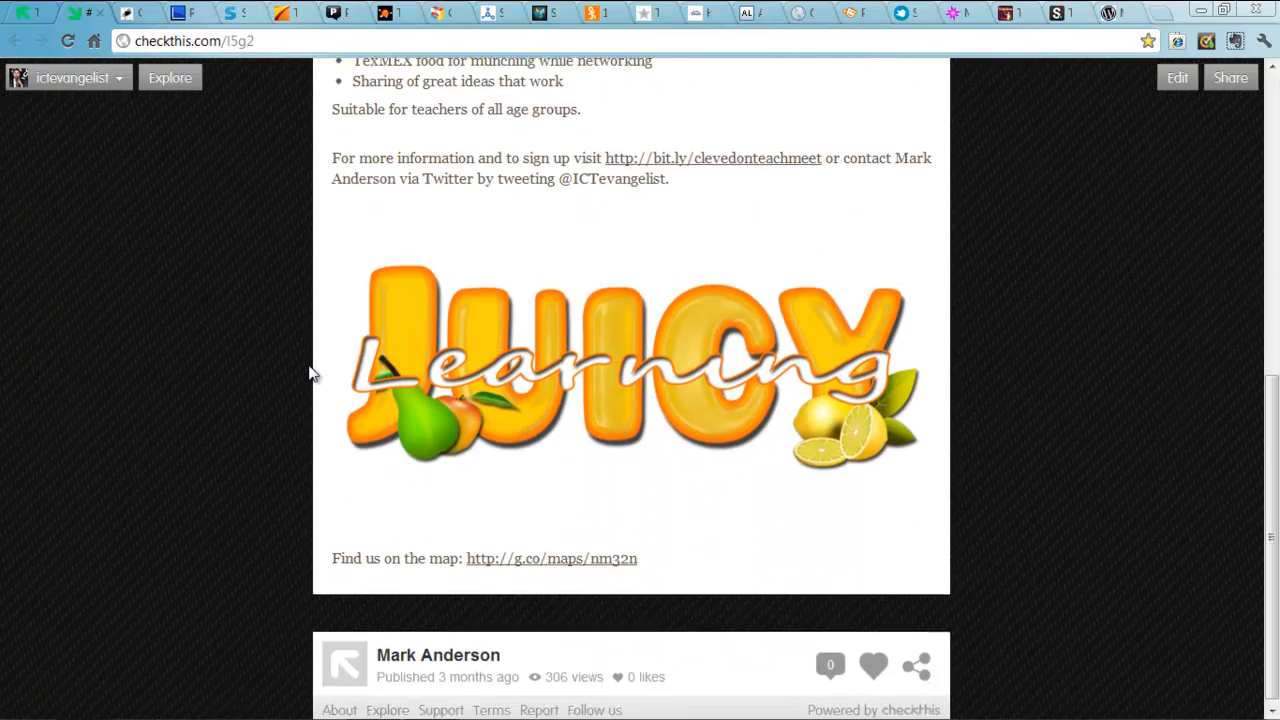
{"action": "scroll", "coordinate": [312, 368], "scroll_direction": "up", "scroll_amount": 5}
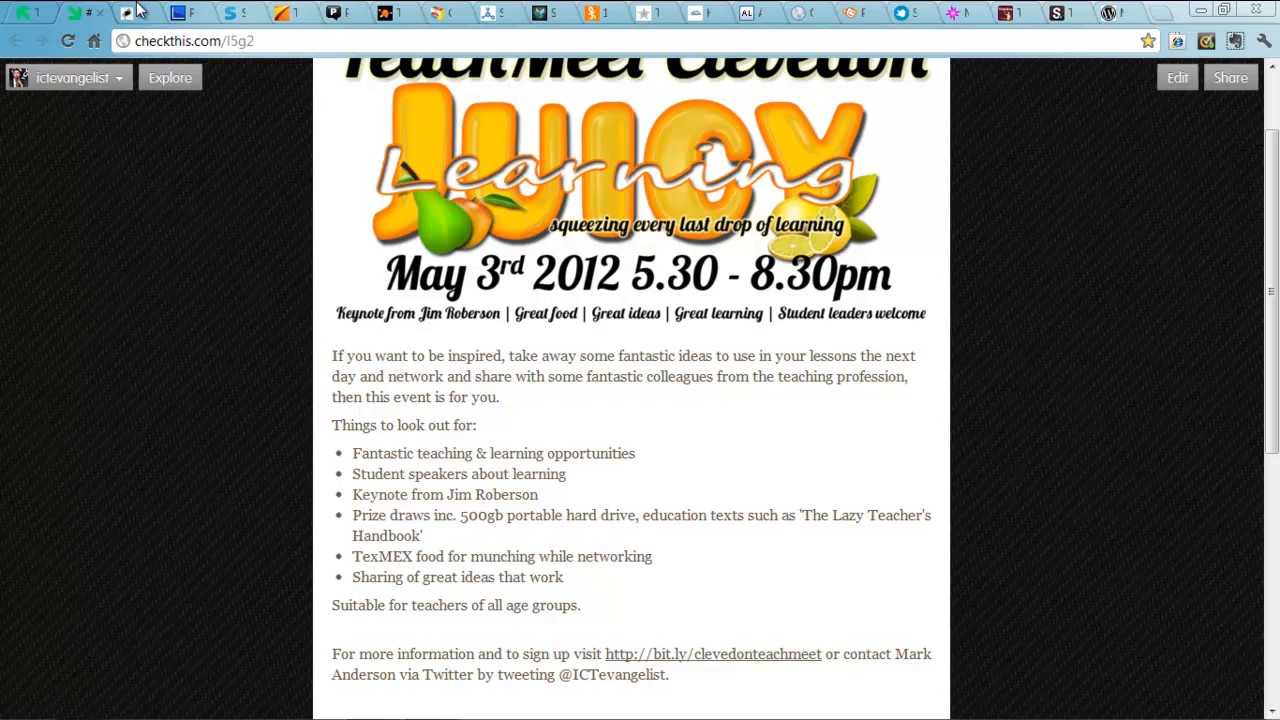
Step: Paint a blue smiley face with the Pencil brush: a U-shaped smile and two eyes
{"action": "left_click", "coordinate": [132, 13]}
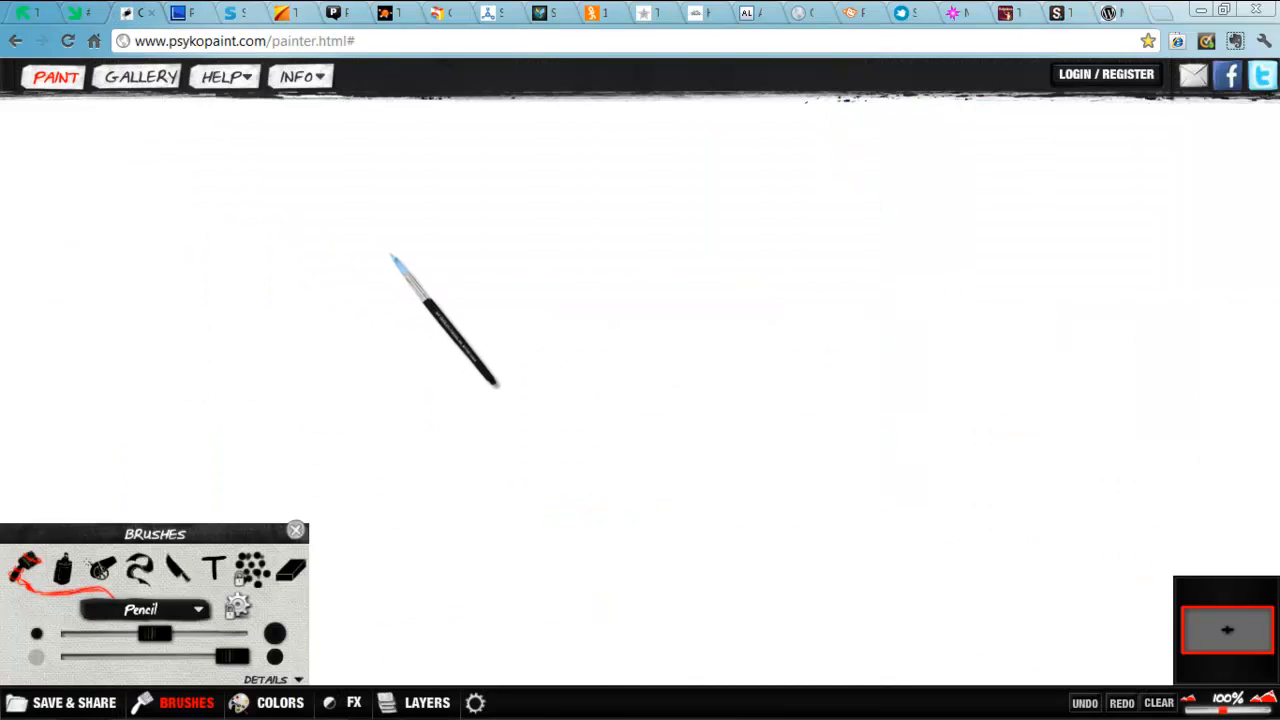
{"action": "left_click_drag", "start_coordinate": [308, 276], "coordinate": [578, 255]}
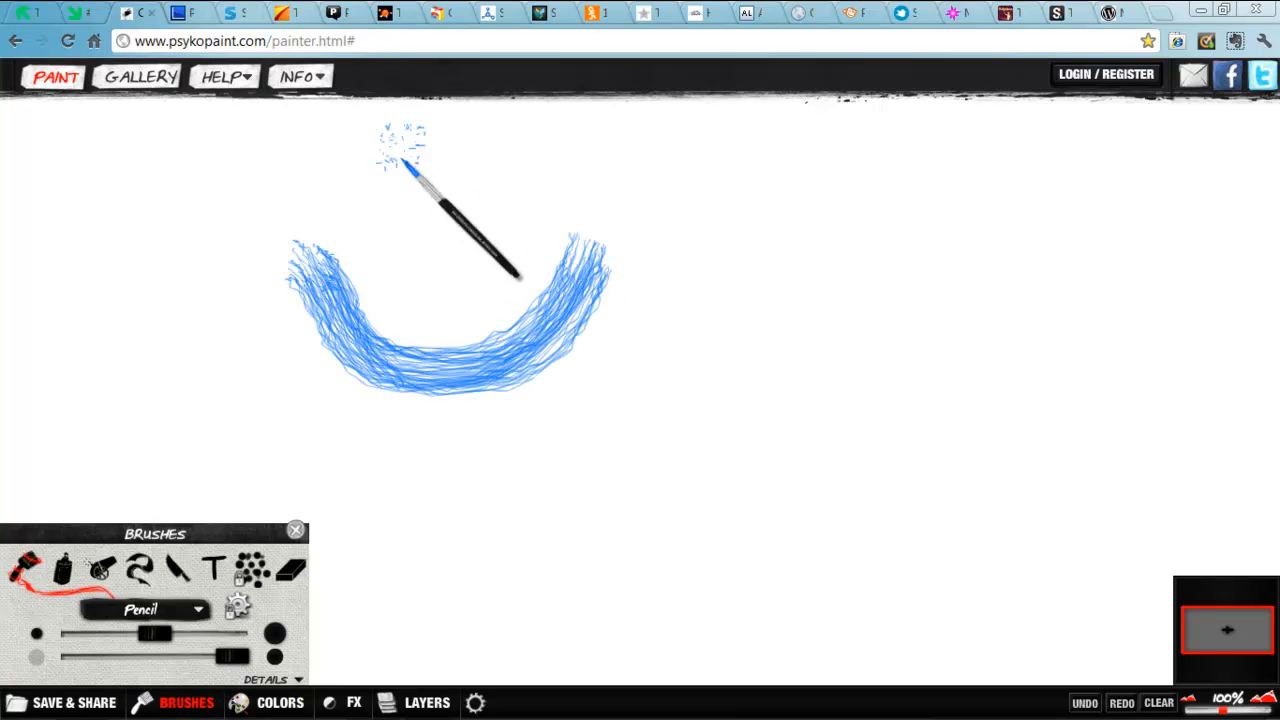
{"action": "left_click_drag", "start_coordinate": [386, 129], "coordinate": [410, 238]}
{"action": "left_click_drag", "start_coordinate": [472, 128], "coordinate": [462, 228]}
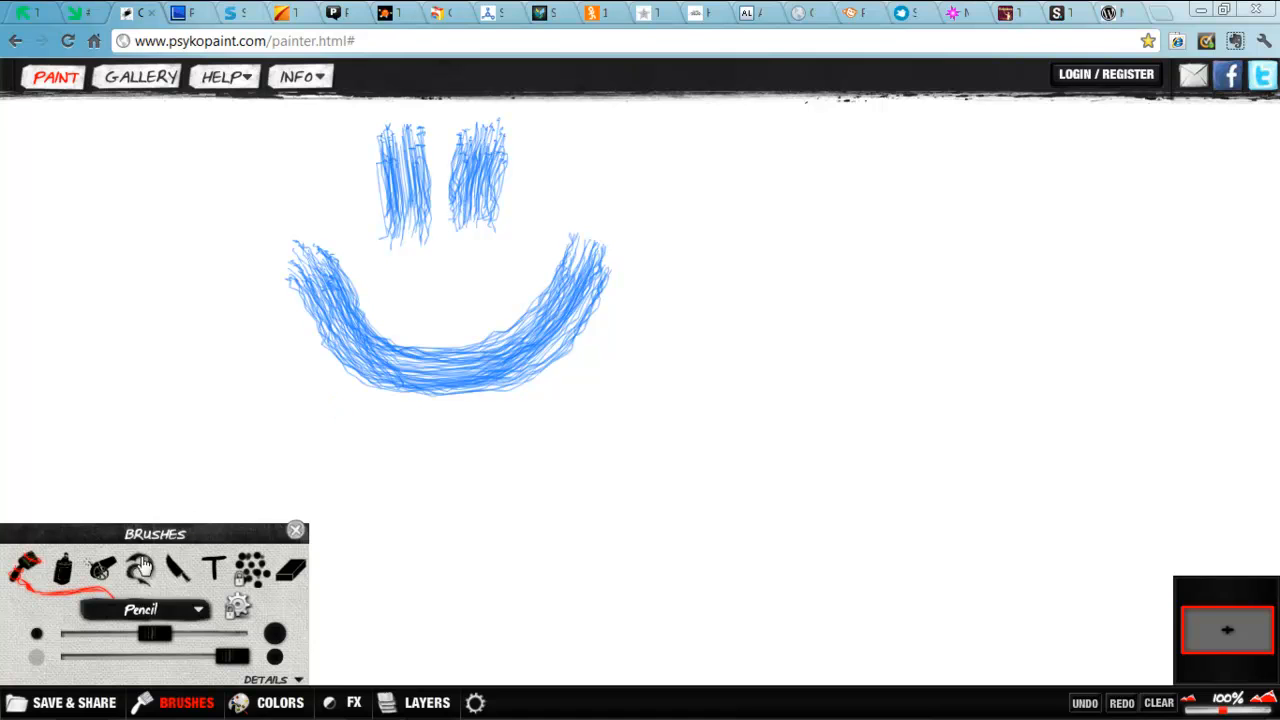
Step: Switch to the Cezanne brush, paint a stroke below the smile, then move to the Piktochart tab
{"action": "left_click", "coordinate": [148, 611]}
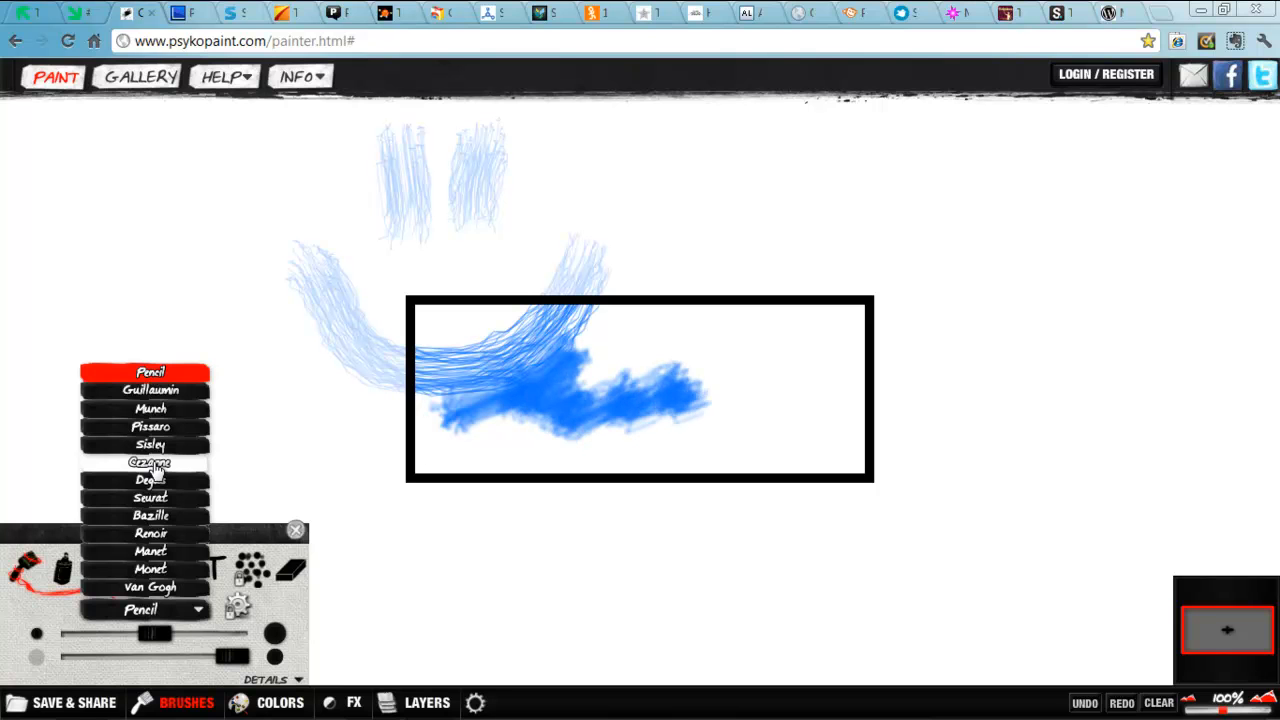
{"action": "left_click", "coordinate": [150, 462]}
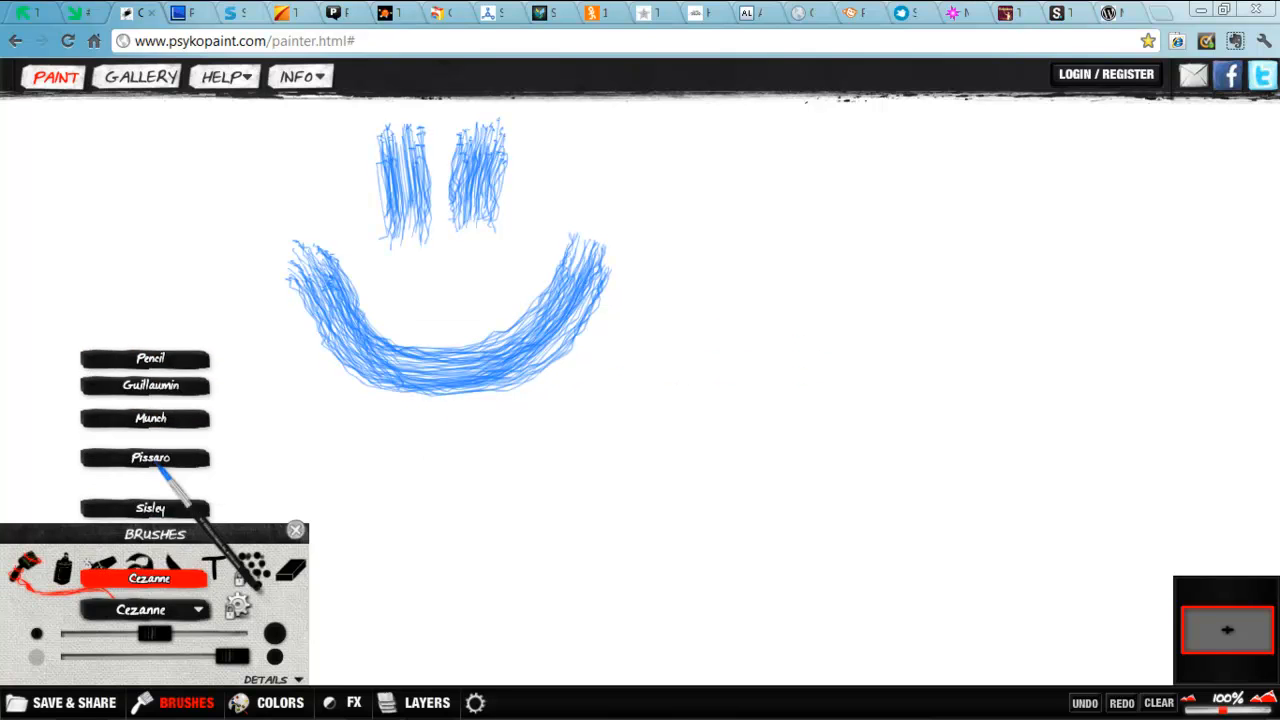
{"action": "mouse_move", "coordinate": [415, 475]}
{"action": "left_mouse_down"}
{"action": "mouse_move", "coordinate": [507, 515]}
{"action": "mouse_move", "coordinate": [686, 433]}
{"action": "left_mouse_up"}
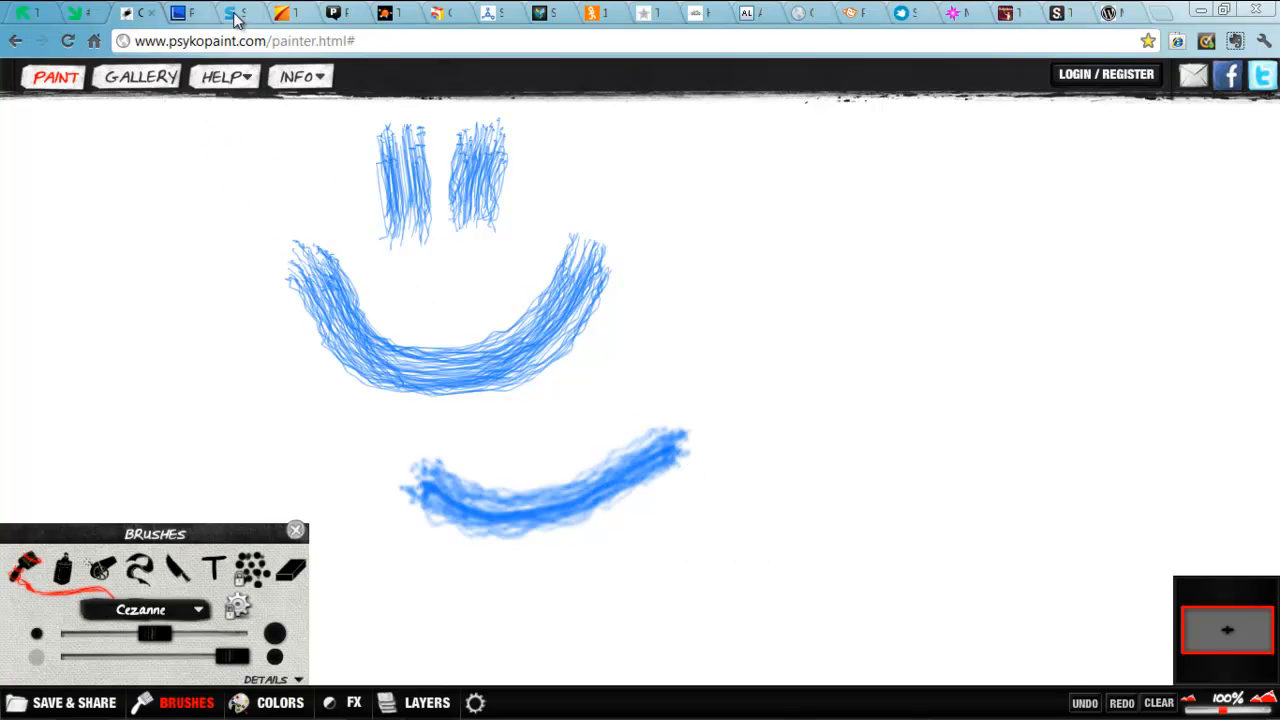
{"action": "left_click", "coordinate": [186, 14]}
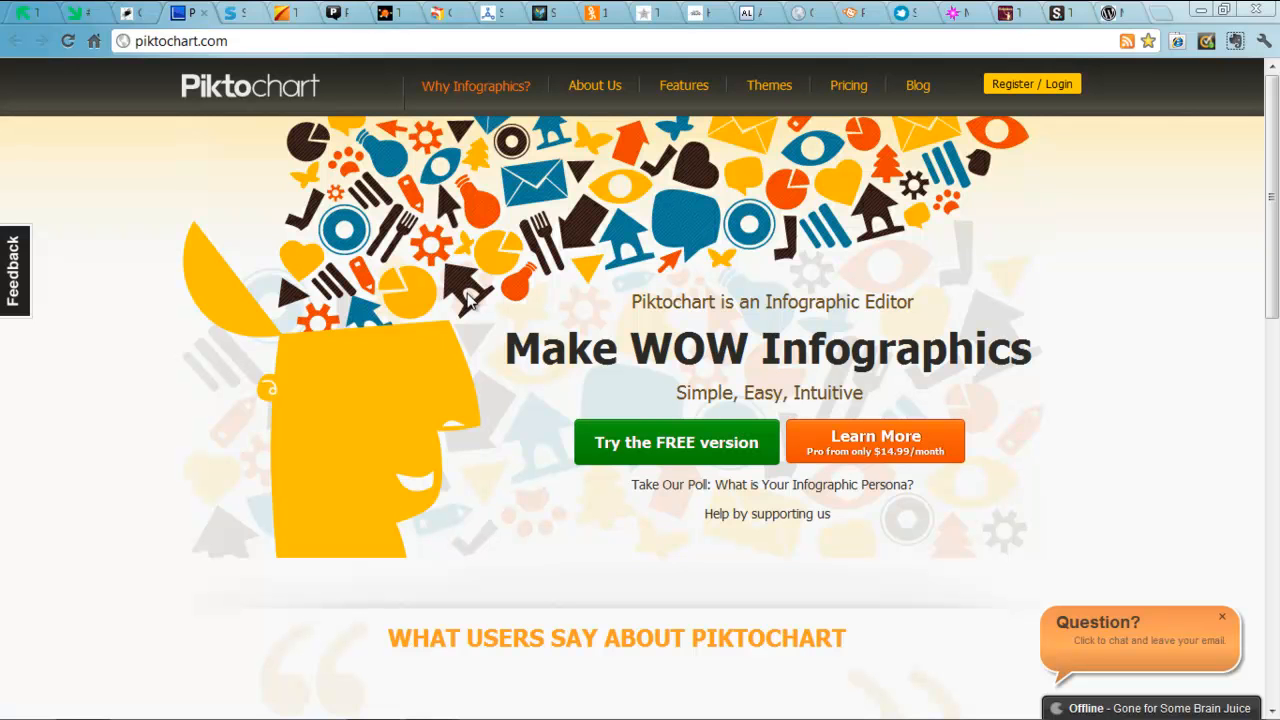
Step: Leave the Piktochart homepage for the Screenr tab
{"action": "left_click", "coordinate": [240, 14]}
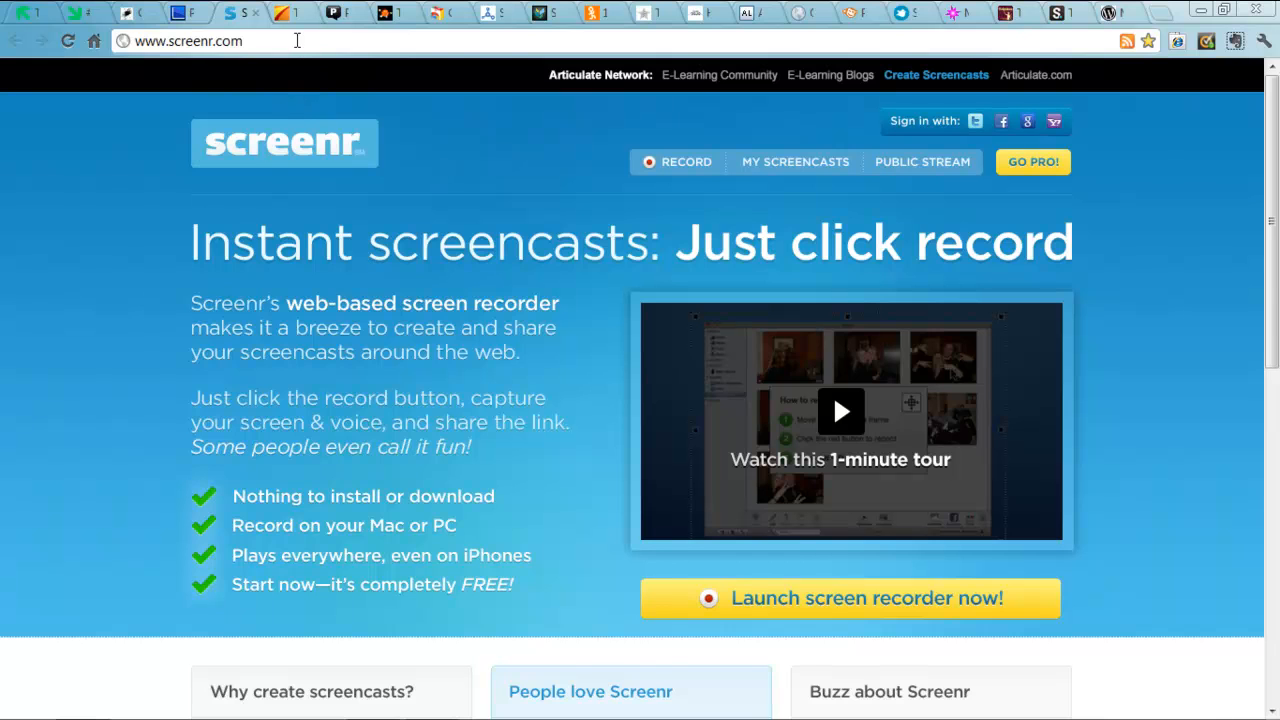
Step: Leave the Screenr homepage for the Timetoast History of MTV timeline
{"action": "left_click", "coordinate": [290, 14]}
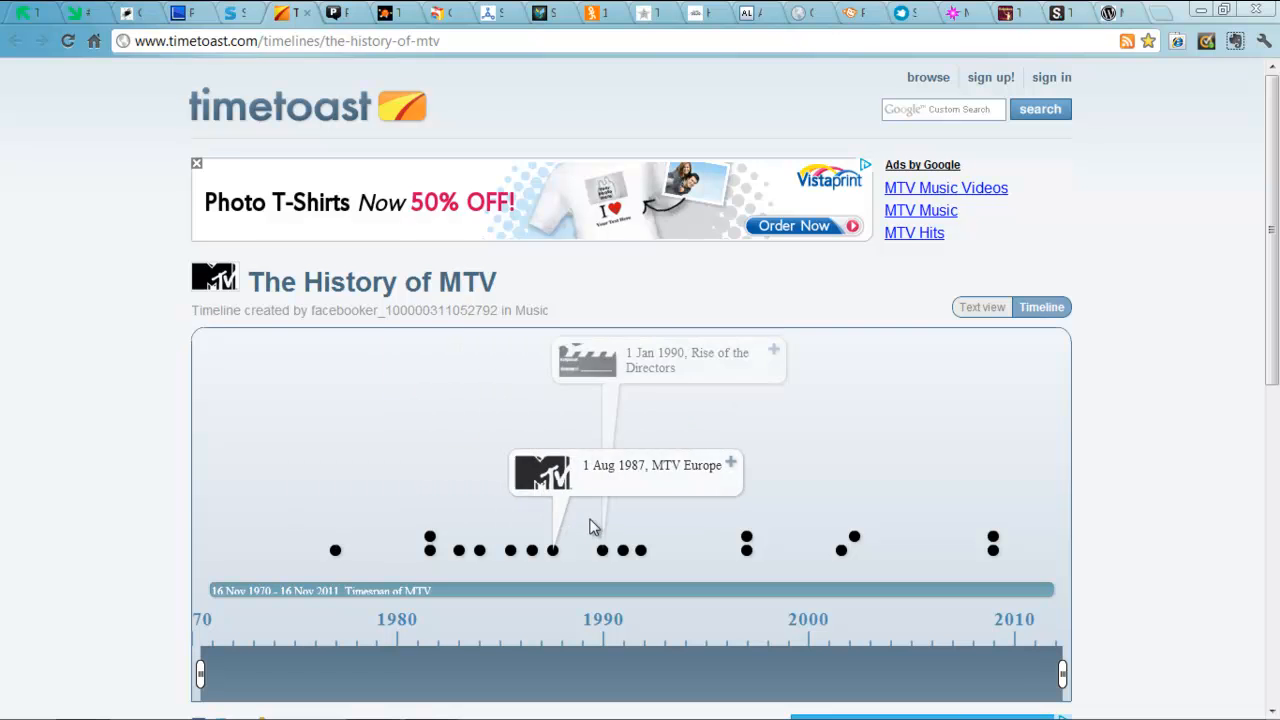
{"action": "mouse_move", "coordinate": [854, 537]}
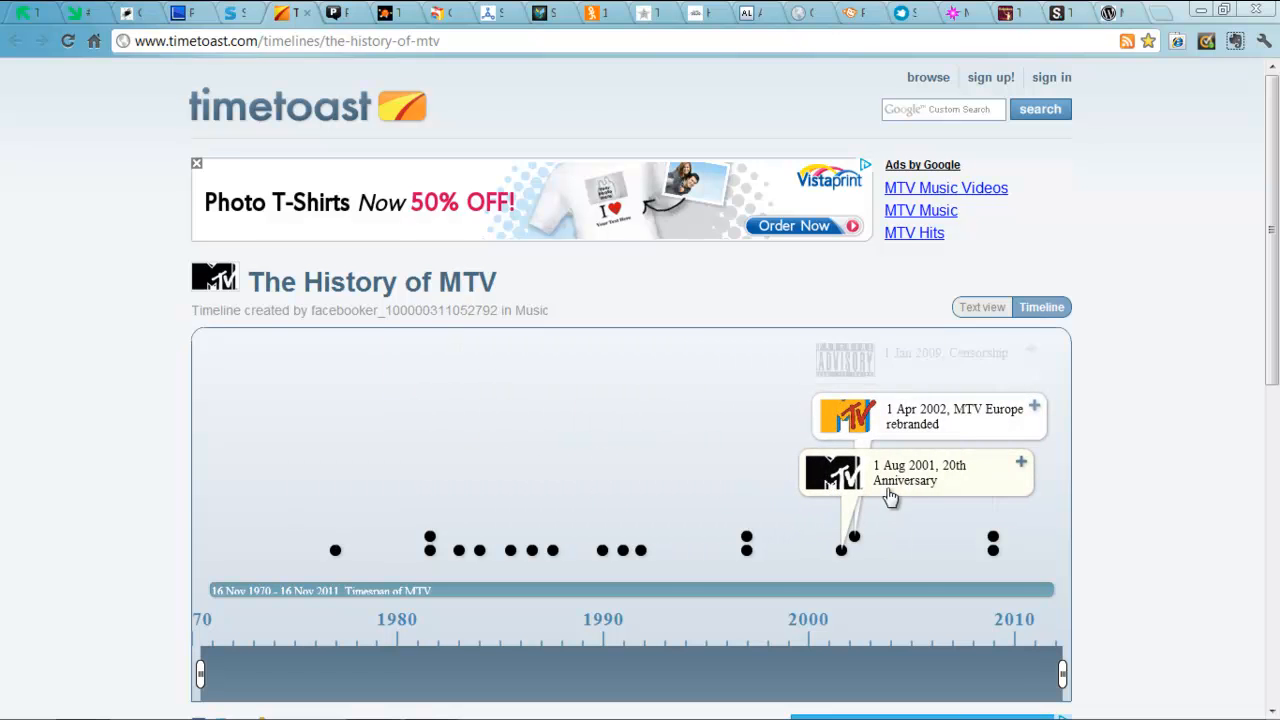
Step: Narrow the MTV timeline to the 1977–1981 events, view them as a text table, then return to the timeline
{"action": "left_click_drag", "start_coordinate": [1065, 678], "coordinate": [720, 675]}
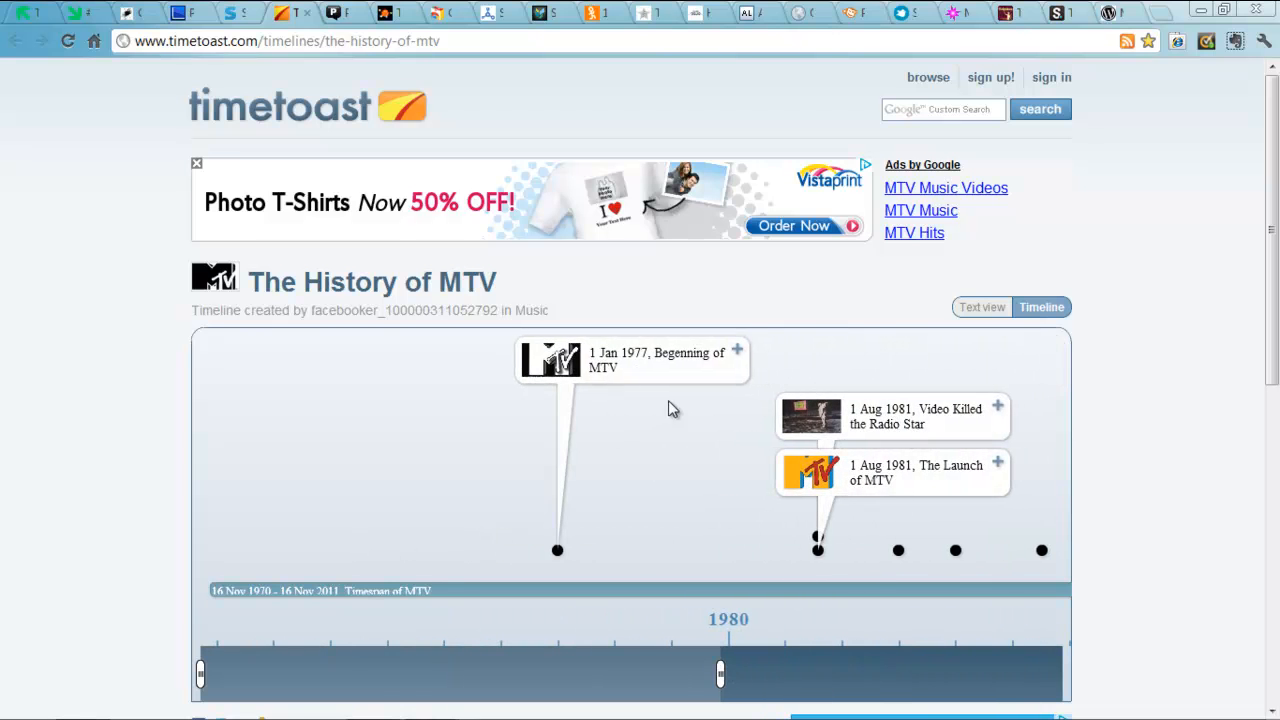
{"action": "left_click", "coordinate": [980, 307]}
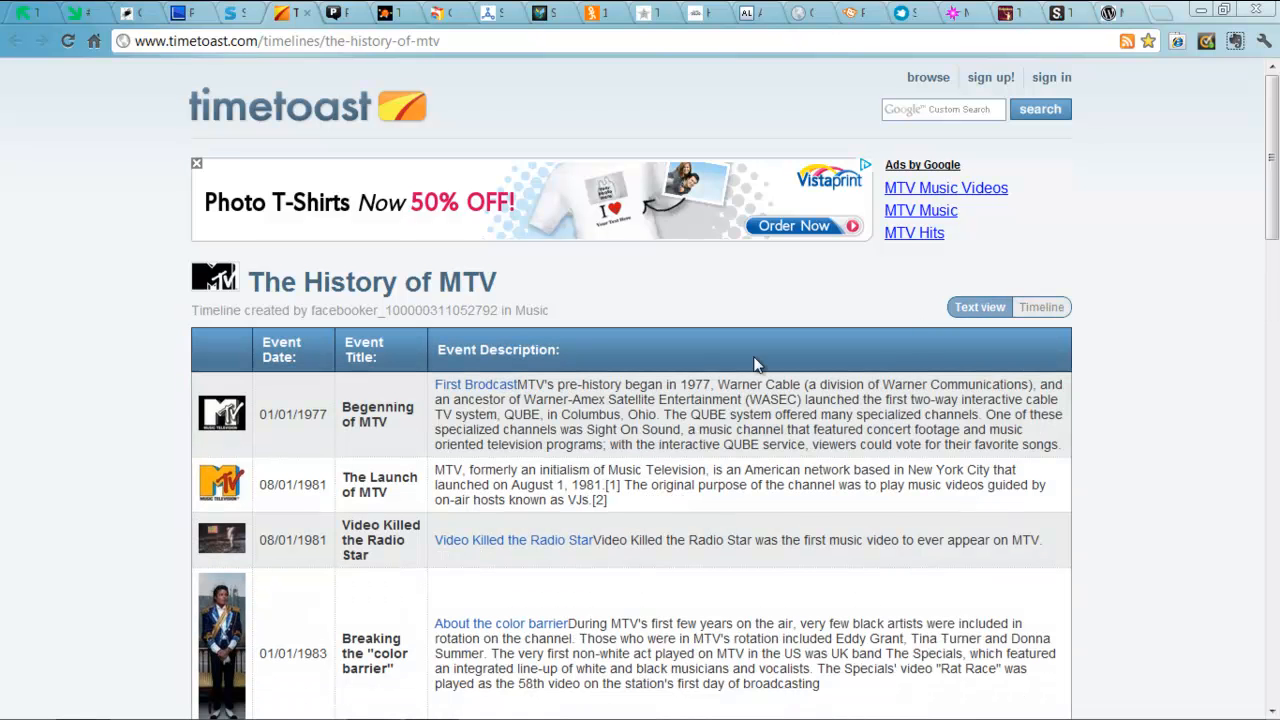
{"action": "left_click", "coordinate": [1045, 307]}
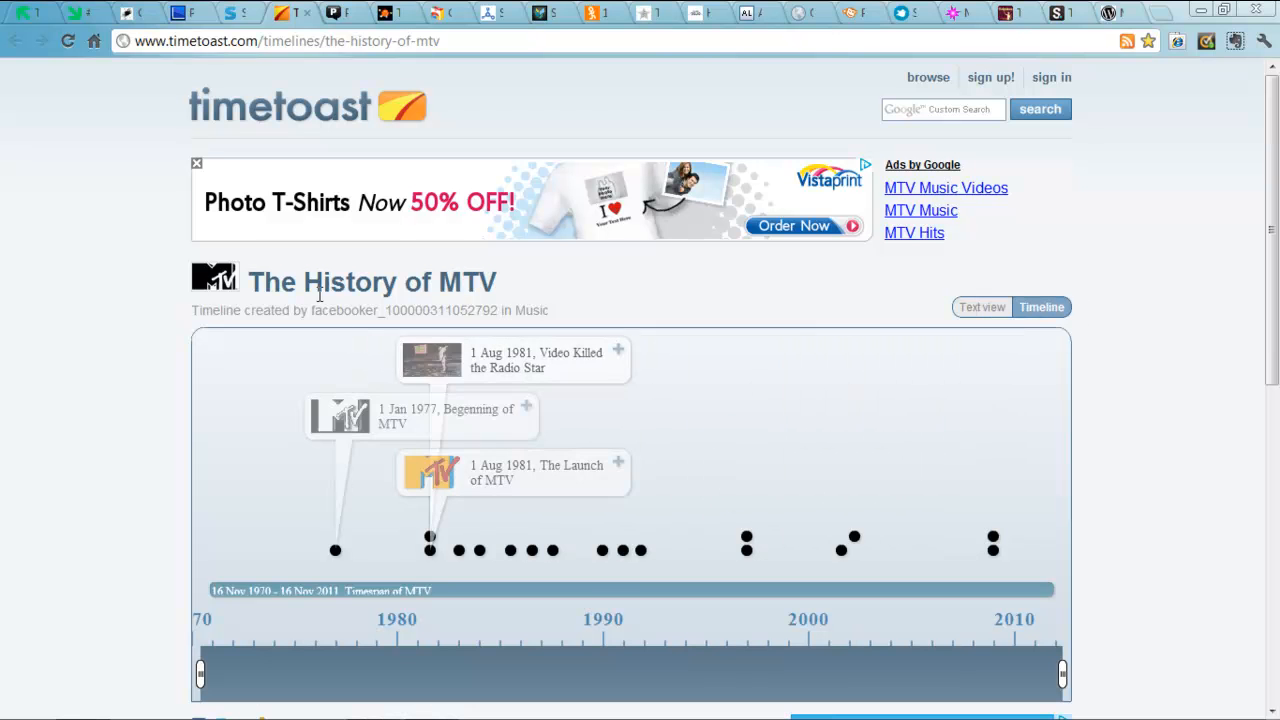
Step: Pass through the Pixton comics tab and land on the Tag Galaxy search page
{"action": "left_click", "coordinate": [337, 16]}
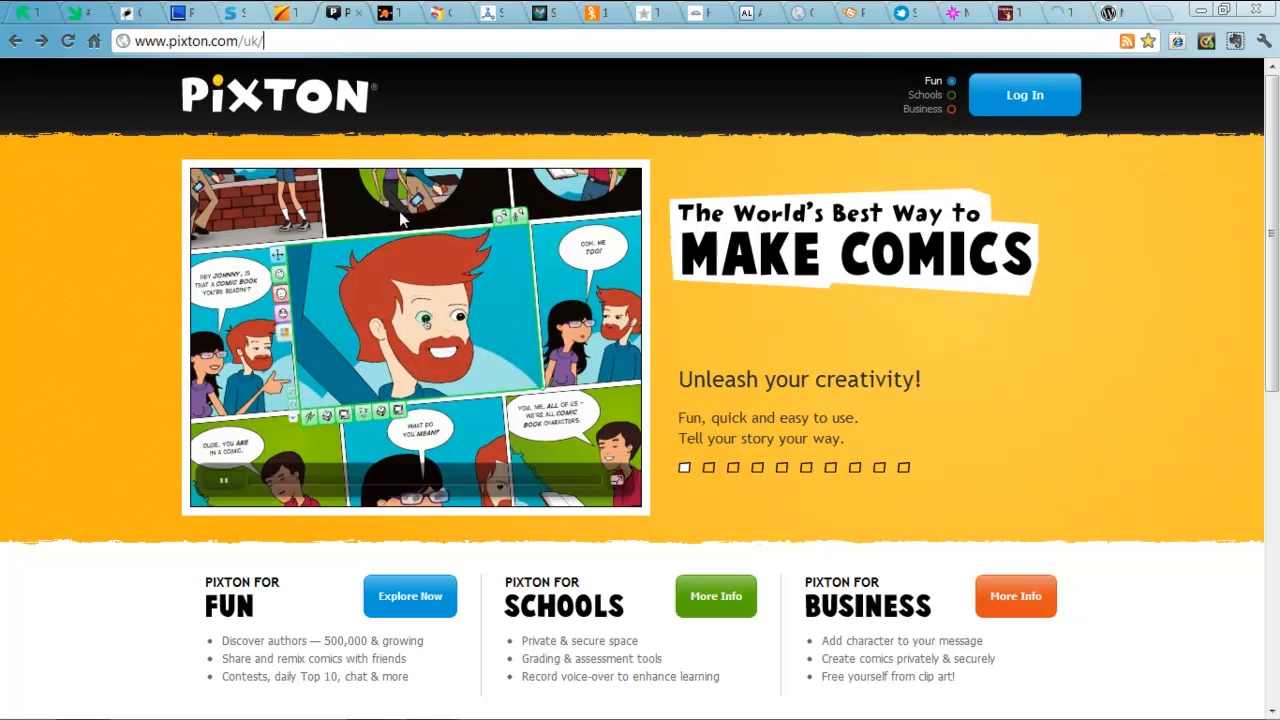
{"action": "left_click", "coordinate": [388, 16]}
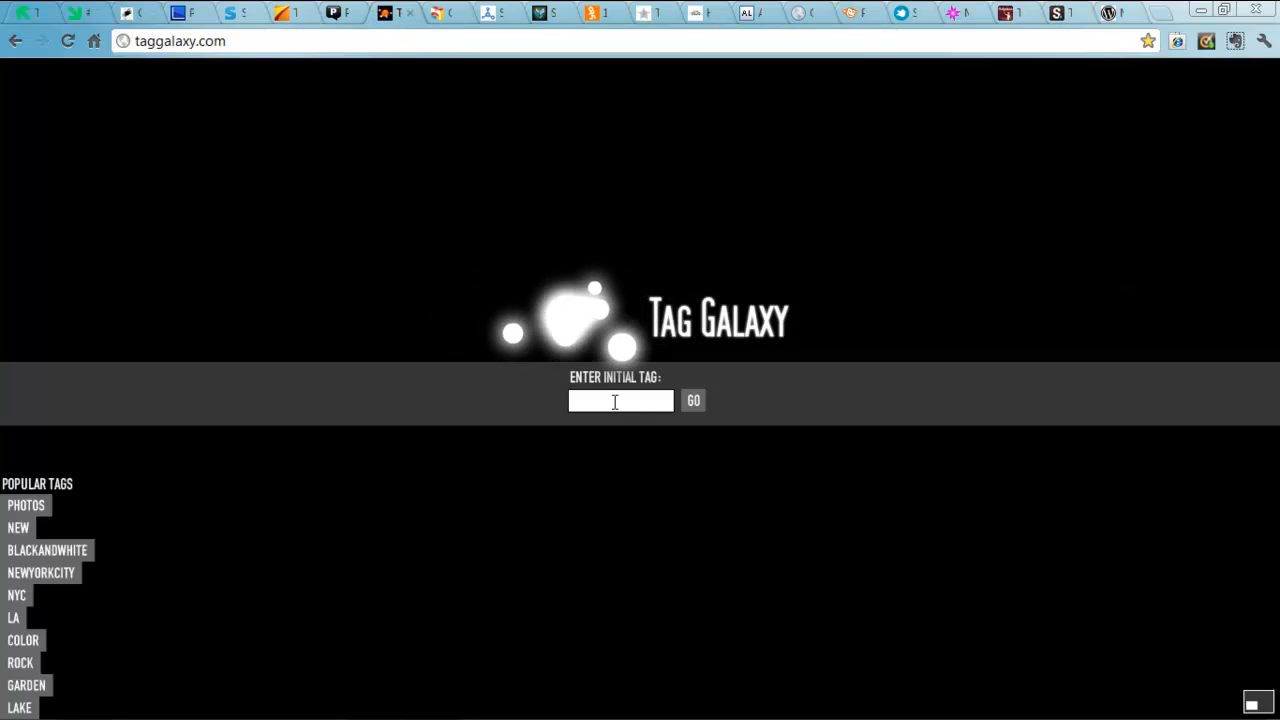
{"action": "type", "text": "bristol"}
Step: Submit the BRISTOL tag search and open its photos as a rotating globe
{"action": "key", "text": "Return"}
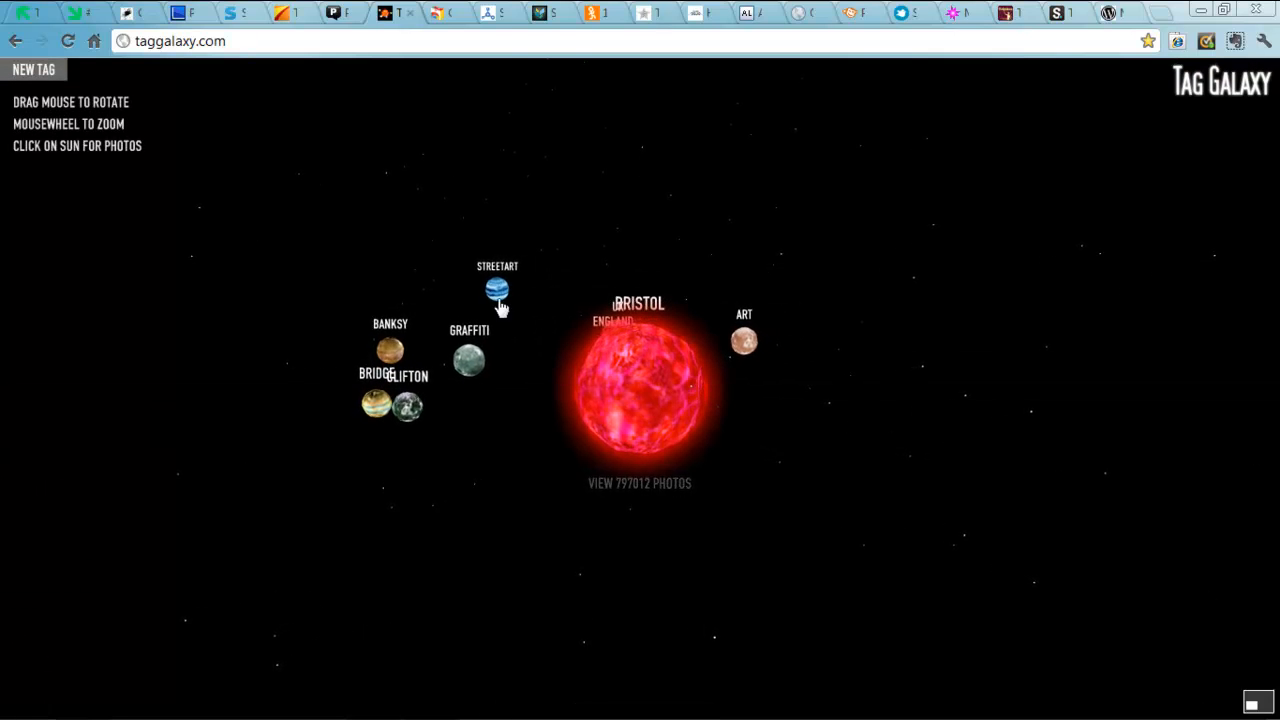
{"action": "left_click", "coordinate": [624, 402]}
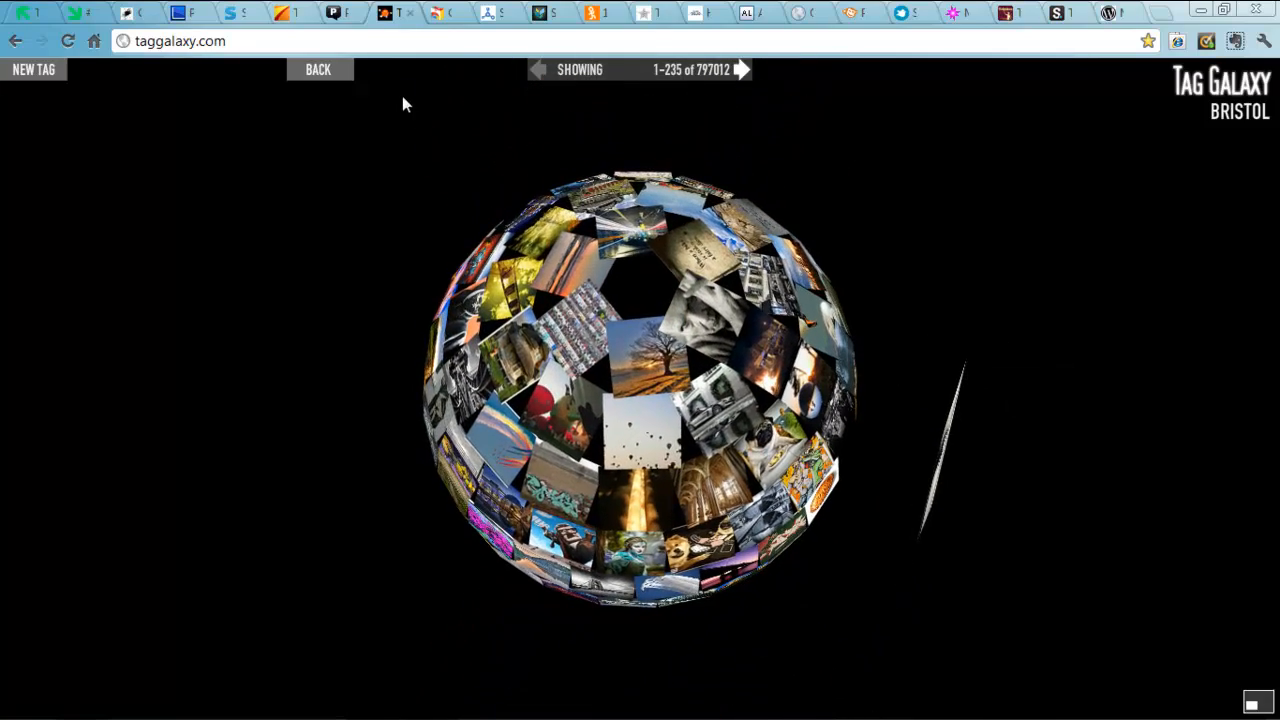
Step: Look over the Chrome Web Store aviary results, then bring up the UK vs Ethiopia mind map
{"action": "left_click", "coordinate": [443, 22]}
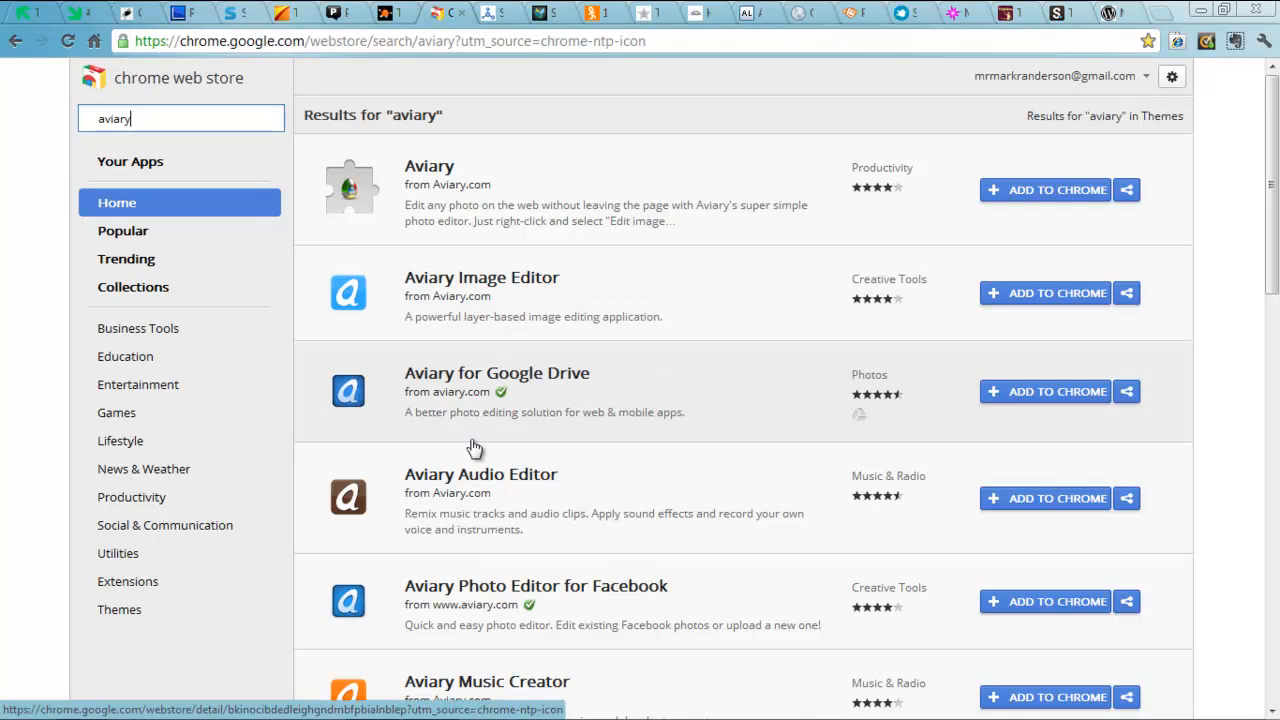
{"action": "scroll", "coordinate": [560, 485], "scroll_direction": "down", "scroll_amount": 2}
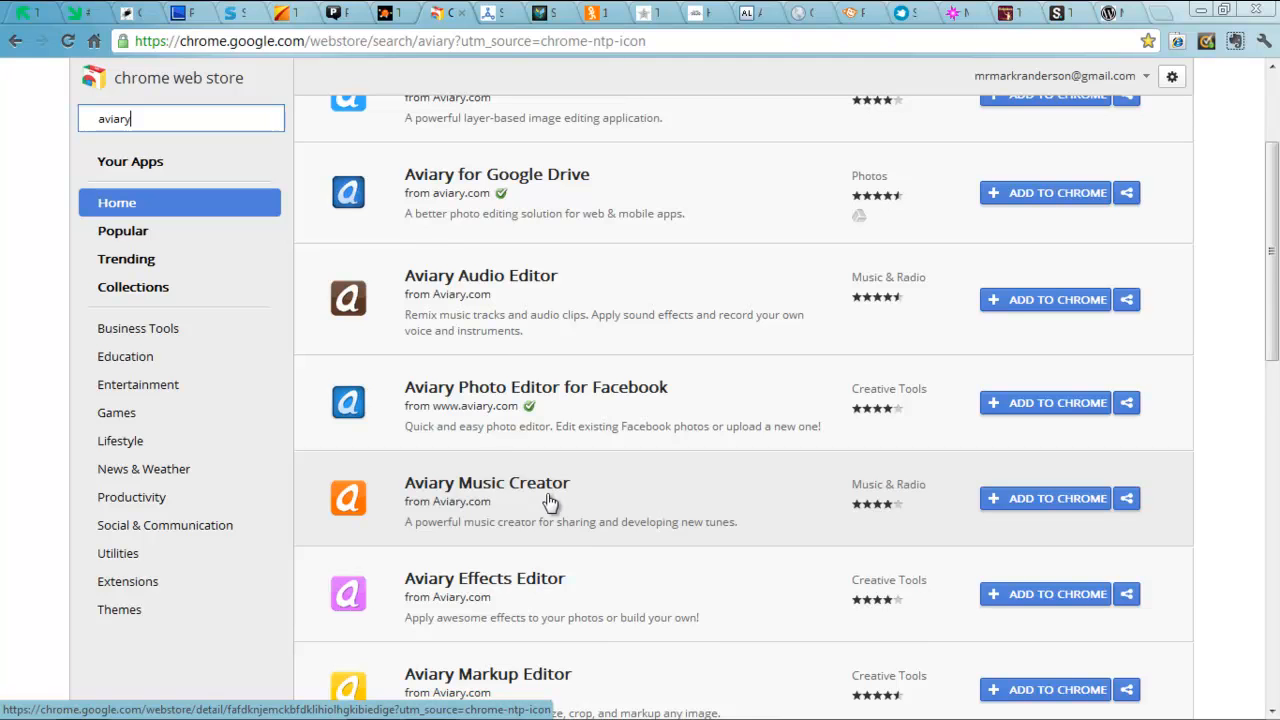
{"action": "scroll", "coordinate": [575, 475], "scroll_direction": "down", "scroll_amount": 2}
{"action": "scroll", "coordinate": [600, 415], "scroll_direction": "down", "scroll_amount": 1}
{"action": "scroll", "coordinate": [606, 429], "scroll_direction": "down", "scroll_amount": 1}
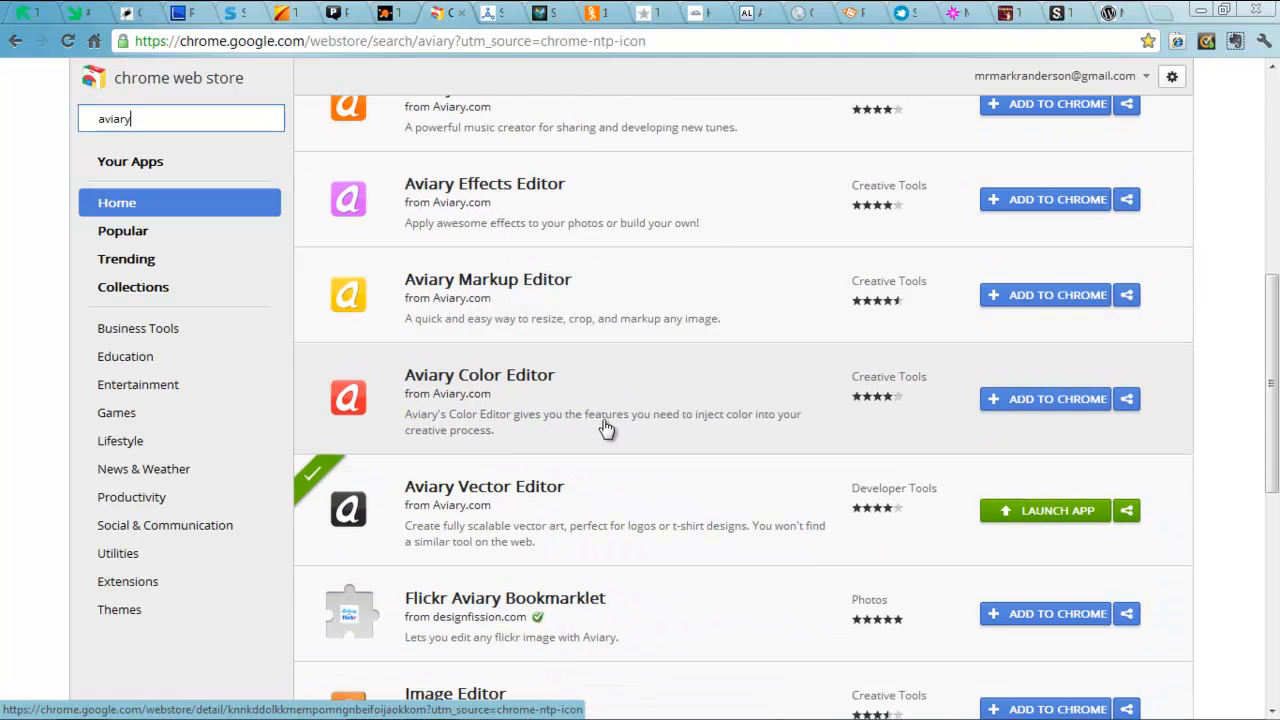
{"action": "scroll", "coordinate": [515, 437], "scroll_direction": "up", "scroll_amount": 2}
{"action": "scroll", "coordinate": [520, 441], "scroll_direction": "up", "scroll_amount": 1}
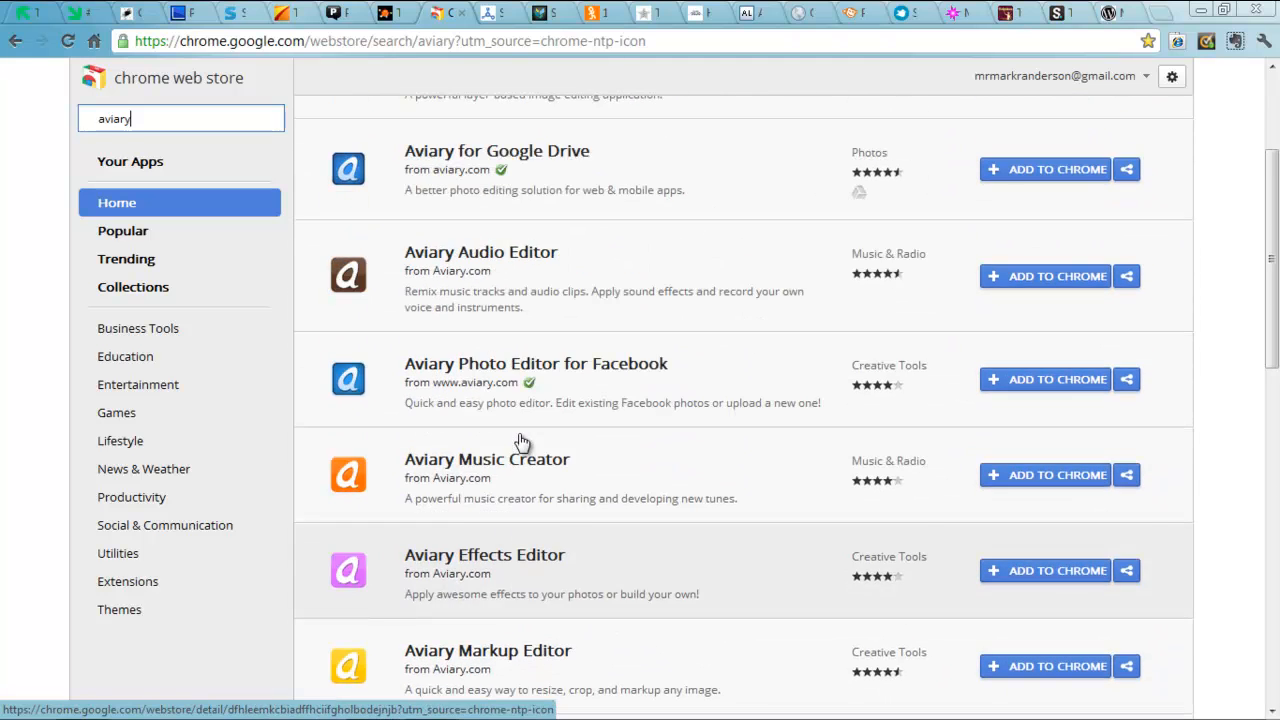
{"action": "scroll", "coordinate": [520, 441], "scroll_direction": "up", "scroll_amount": 2}
{"action": "scroll", "coordinate": [521, 442], "scroll_direction": "up", "scroll_amount": 1}
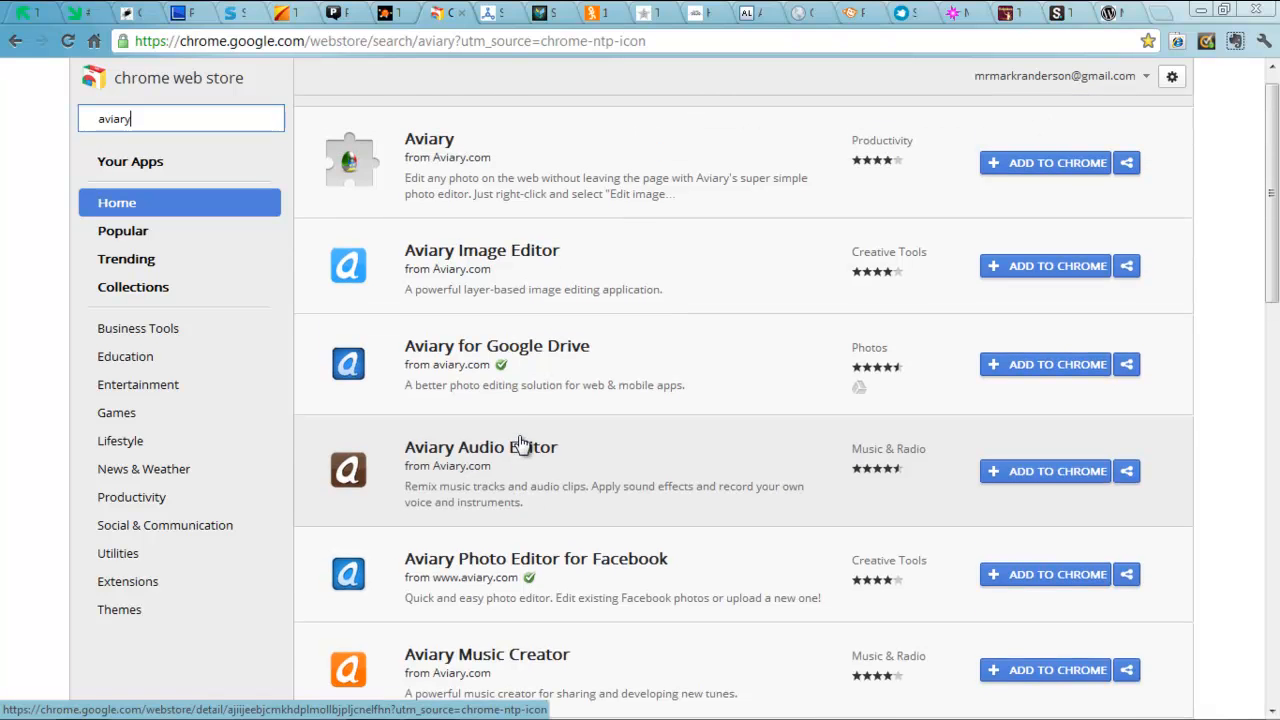
{"action": "scroll", "coordinate": [521, 443], "scroll_direction": "up", "scroll_amount": 1}
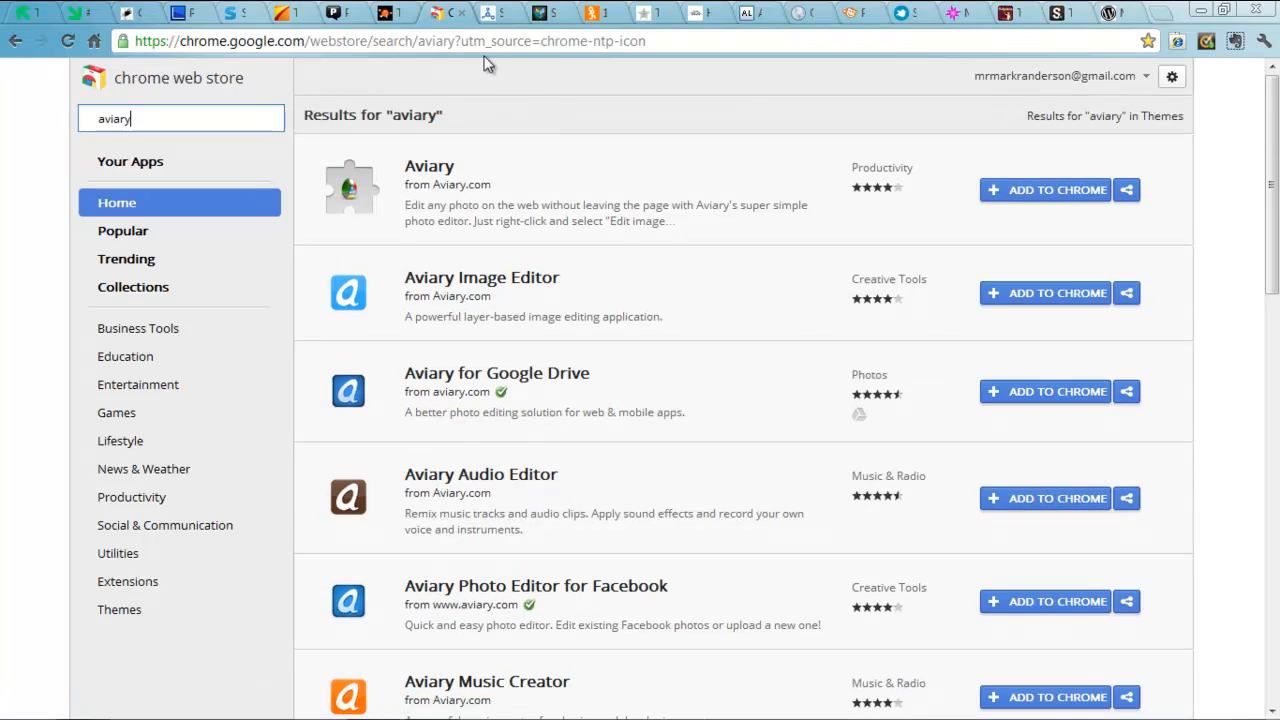
{"action": "left_click", "coordinate": [492, 14]}
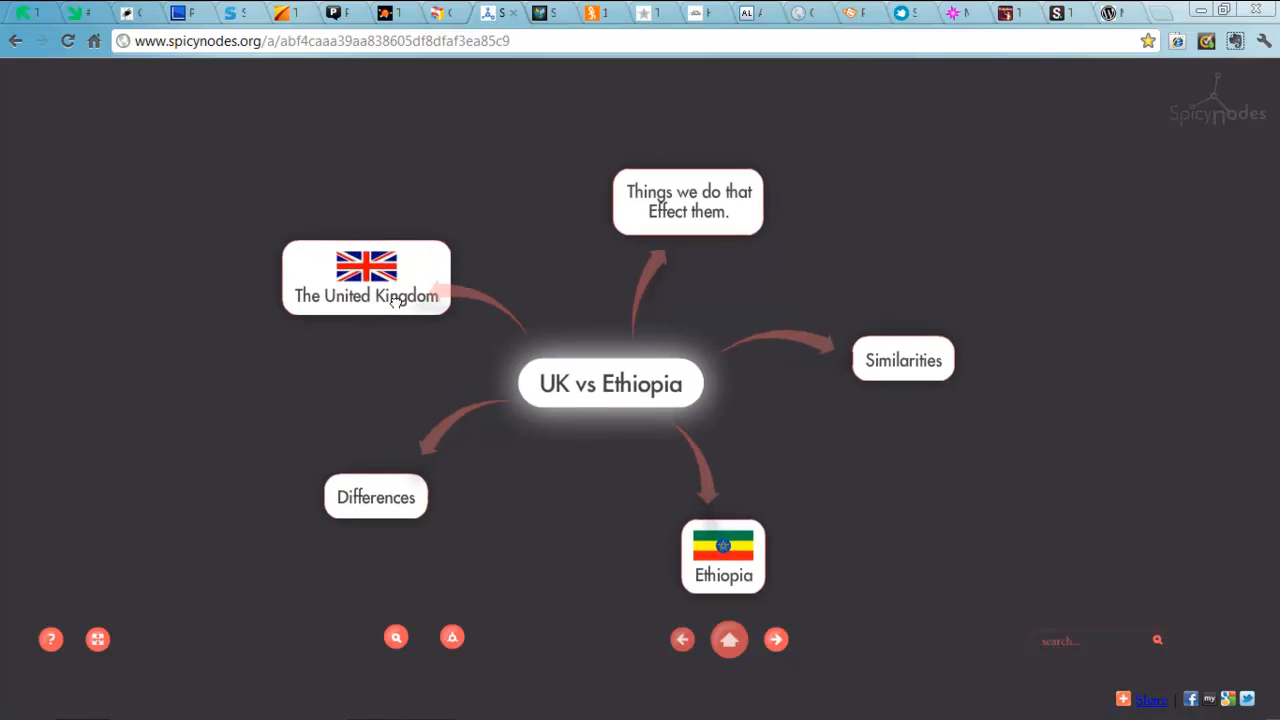
Step: Expand The United Kingdom node, re-centre the map, then move to the Socrative homepage
{"action": "left_click", "coordinate": [441, 292]}
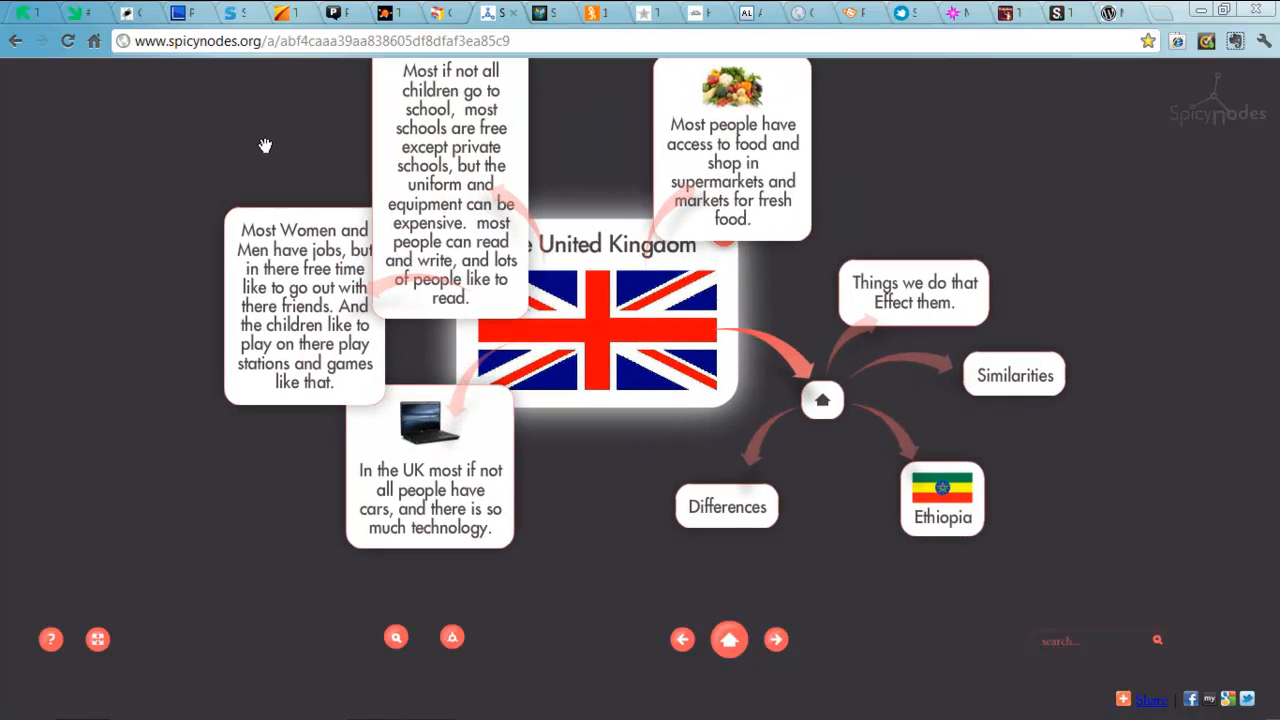
{"action": "left_click", "coordinate": [824, 401]}
{"action": "left_click", "coordinate": [545, 13]}
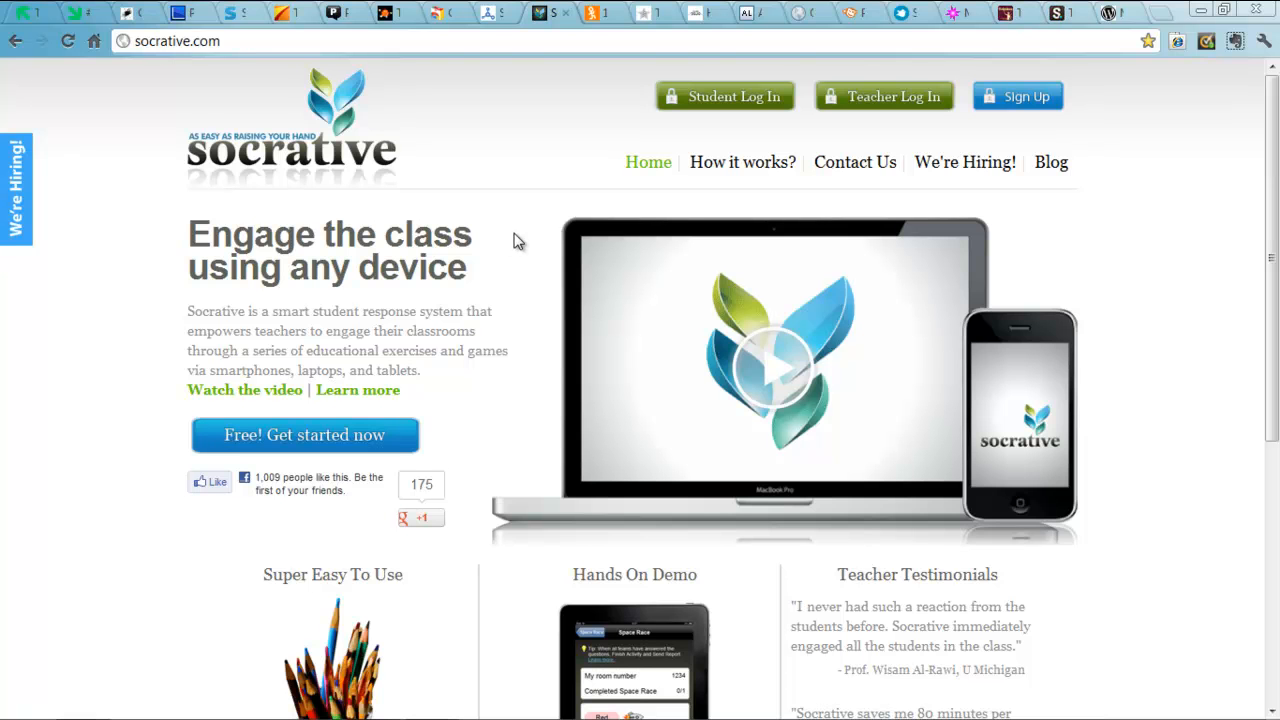
Step: Leave the Socrative homepage for the GoAnimate video page
{"action": "left_click", "coordinate": [596, 13]}
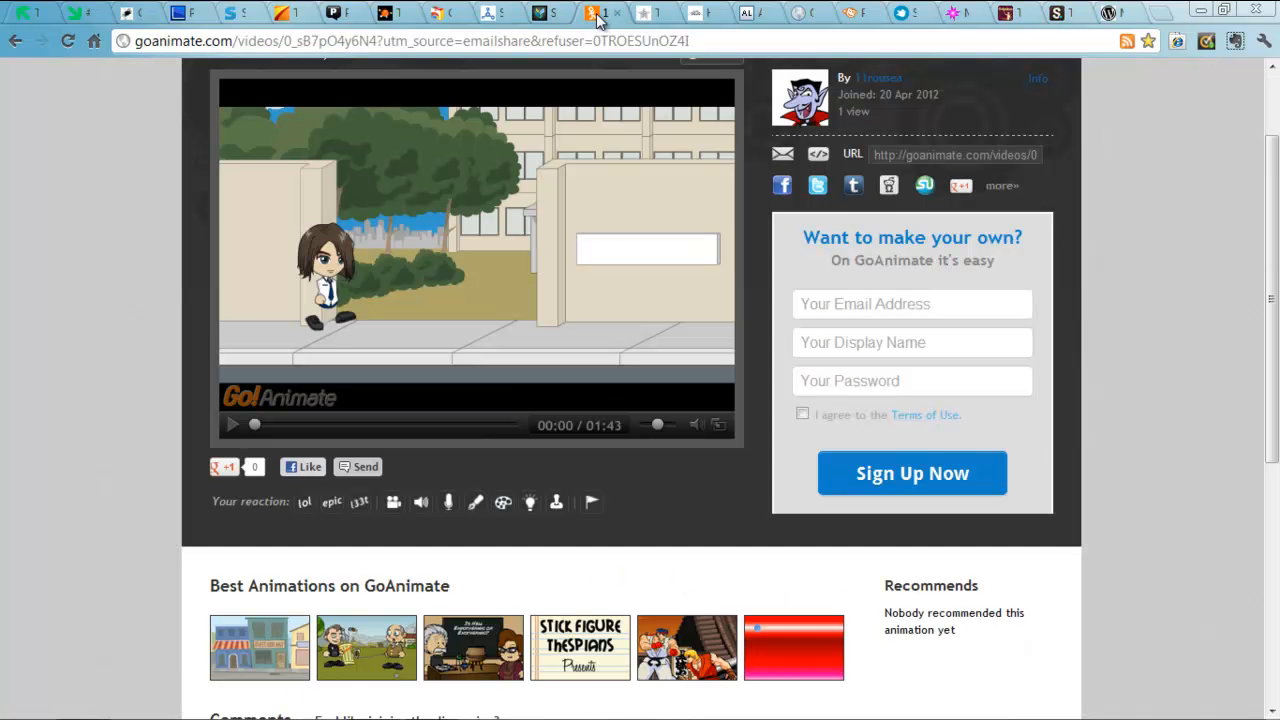
Step: Play the GoAnimate school animation and pause it at about 00:13
{"action": "left_click", "coordinate": [232, 425]}
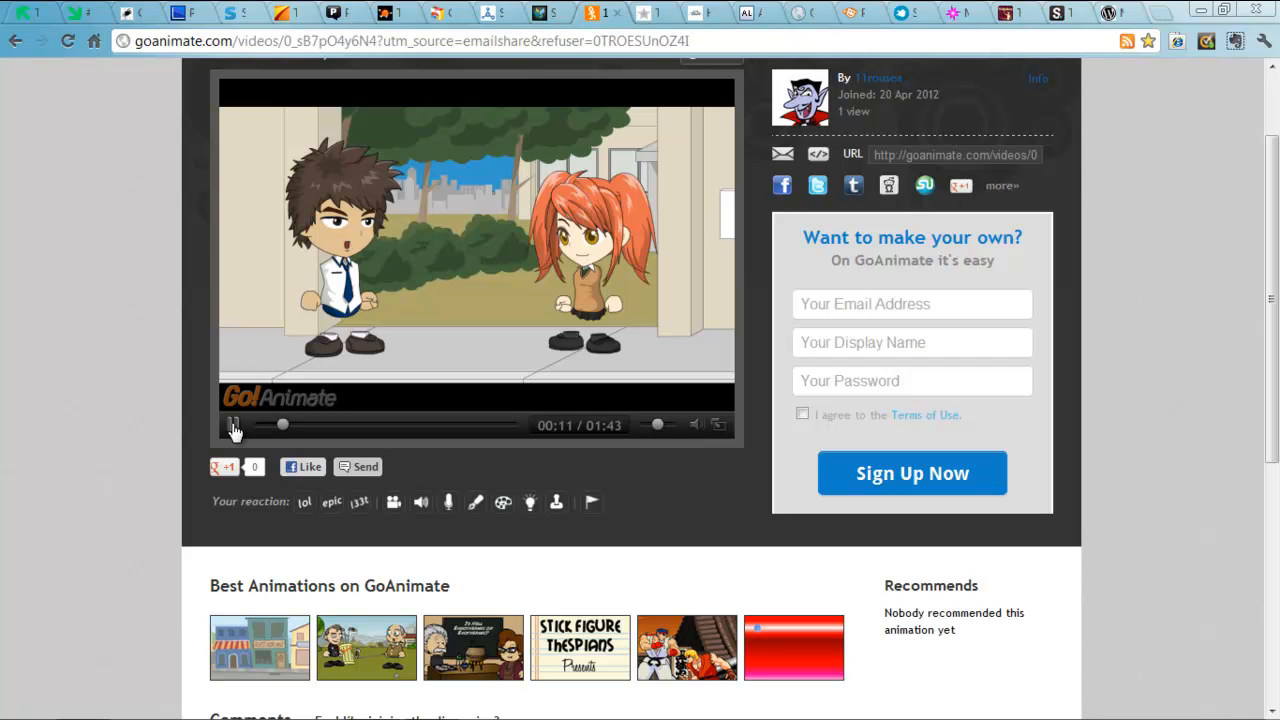
{"action": "left_click", "coordinate": [234, 427]}
Step: View the Tagxedo SOLO ukedchat word cloud, then move on to the ClassDojo tour page
{"action": "left_click", "coordinate": [645, 13]}
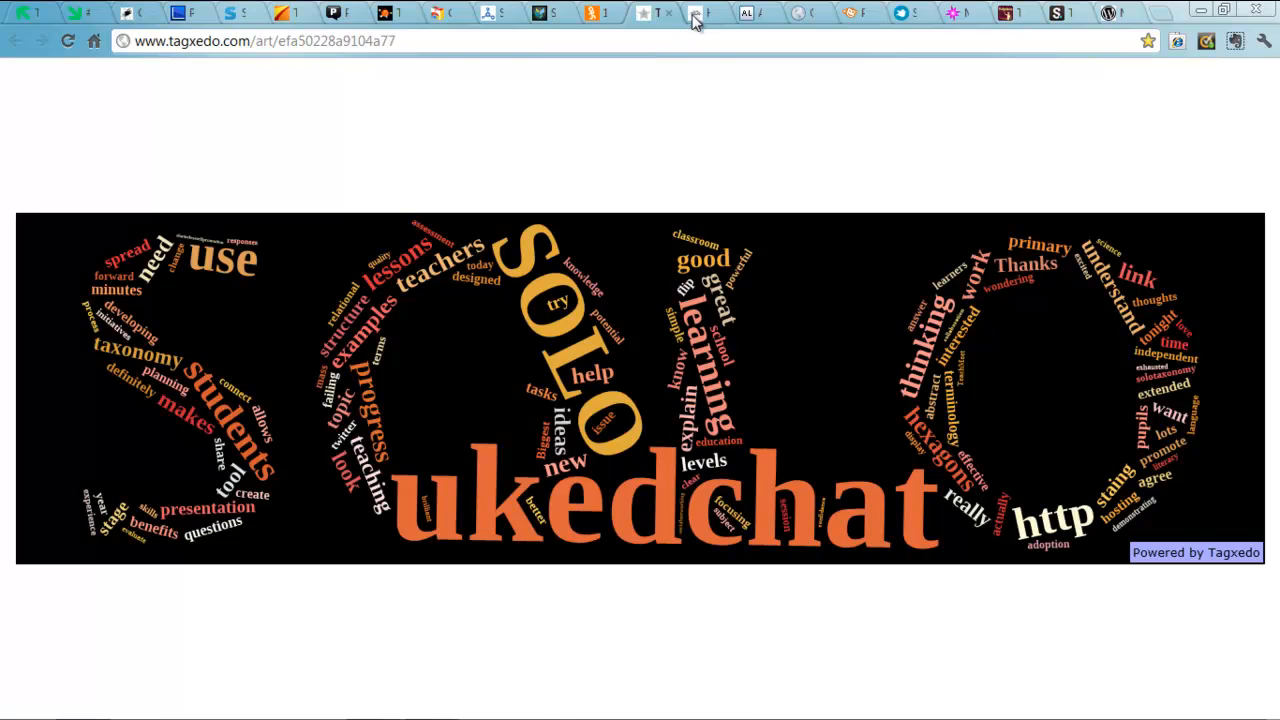
{"action": "left_click", "coordinate": [698, 15]}
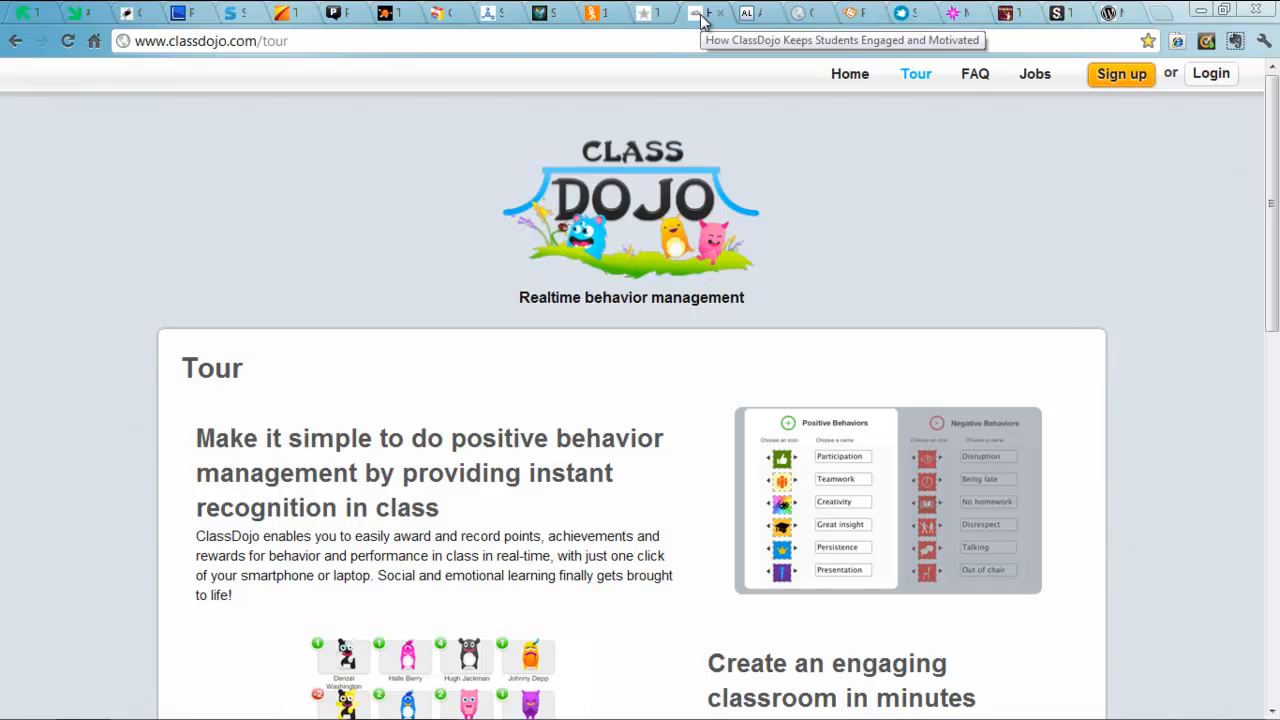
Step: Tour the Bart Simpson chalkboard, Quipper, PicMonkey, Storybird, Sploder and Triptico tabs in turn
{"action": "left_click", "coordinate": [752, 18]}
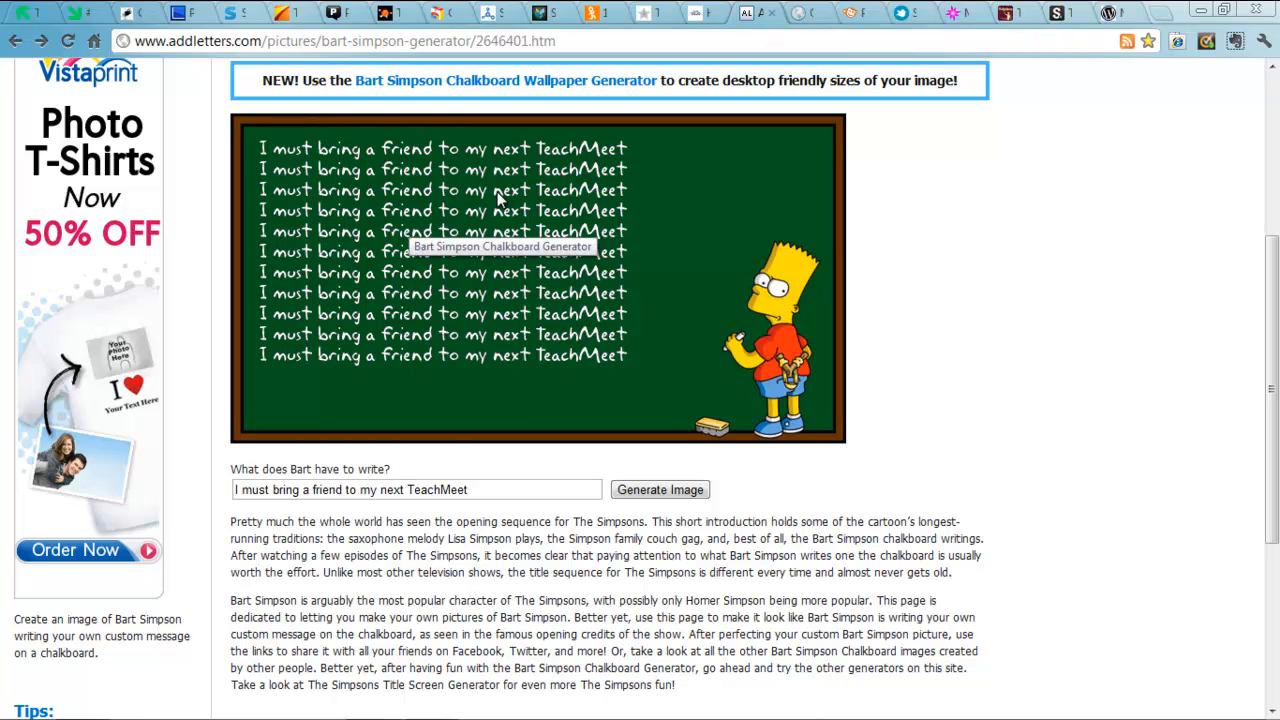
{"action": "left_click", "coordinate": [806, 14]}
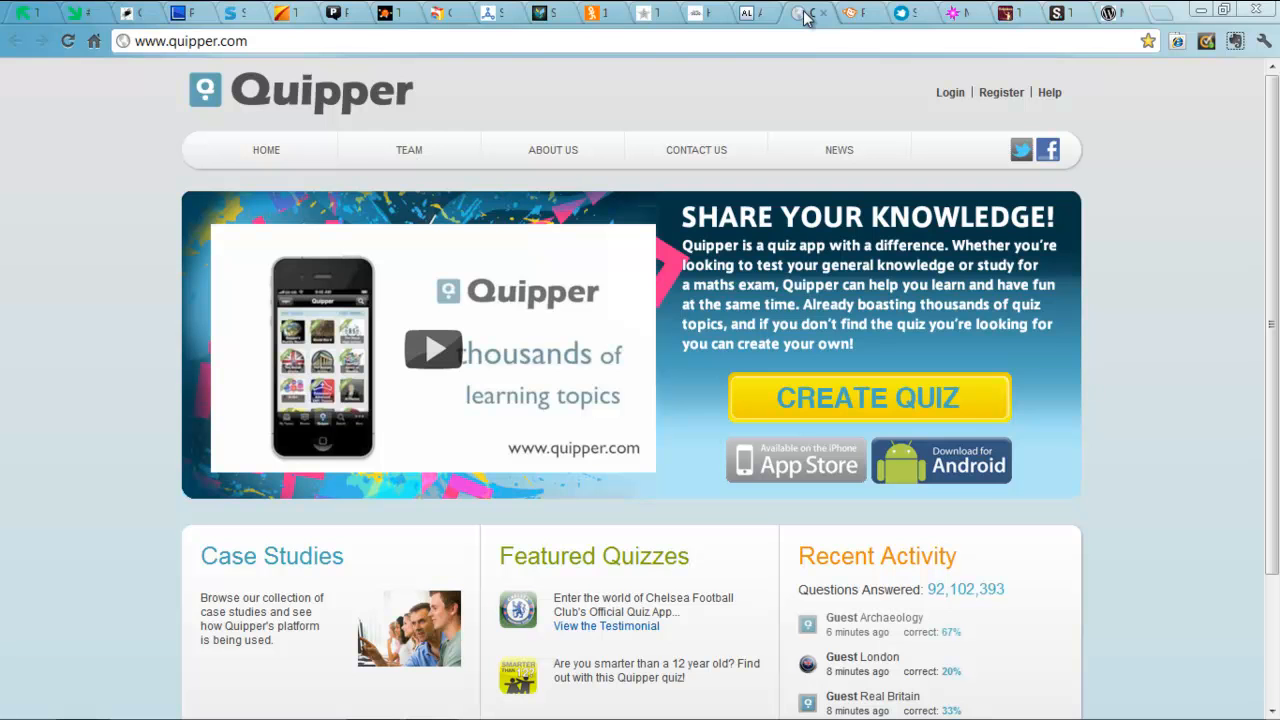
{"action": "left_click", "coordinate": [852, 14]}
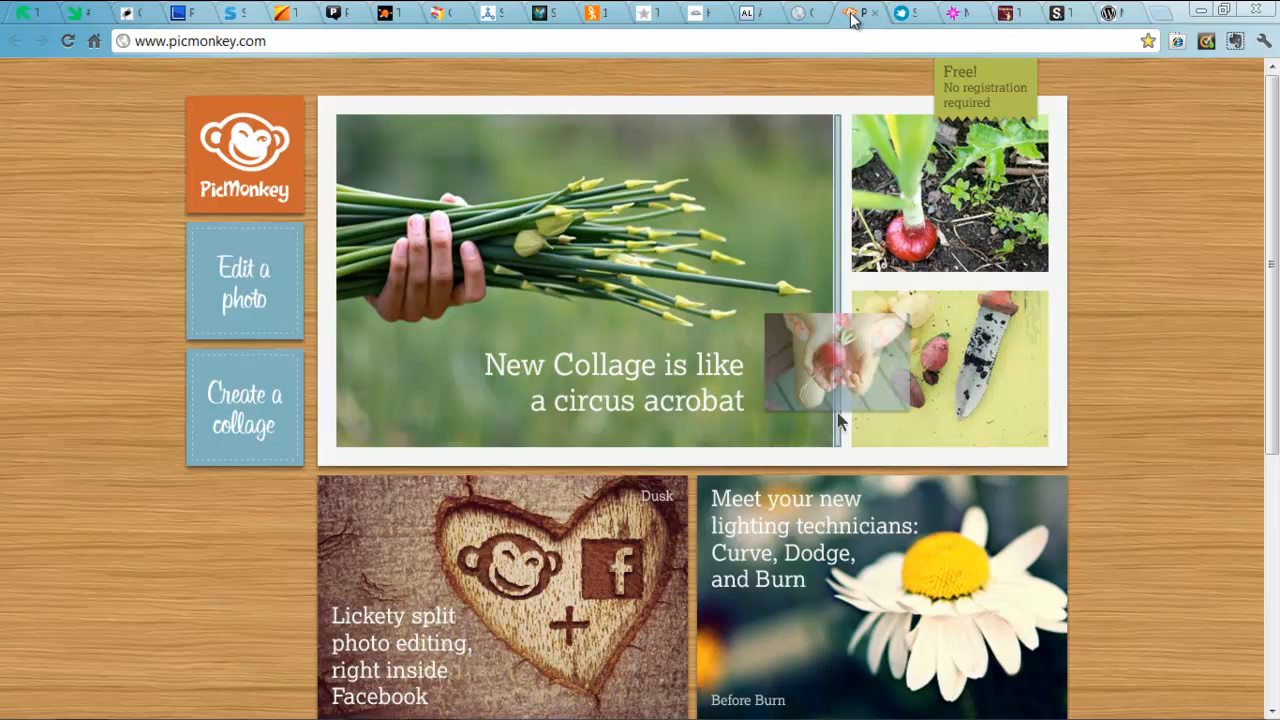
{"action": "left_click", "coordinate": [905, 16]}
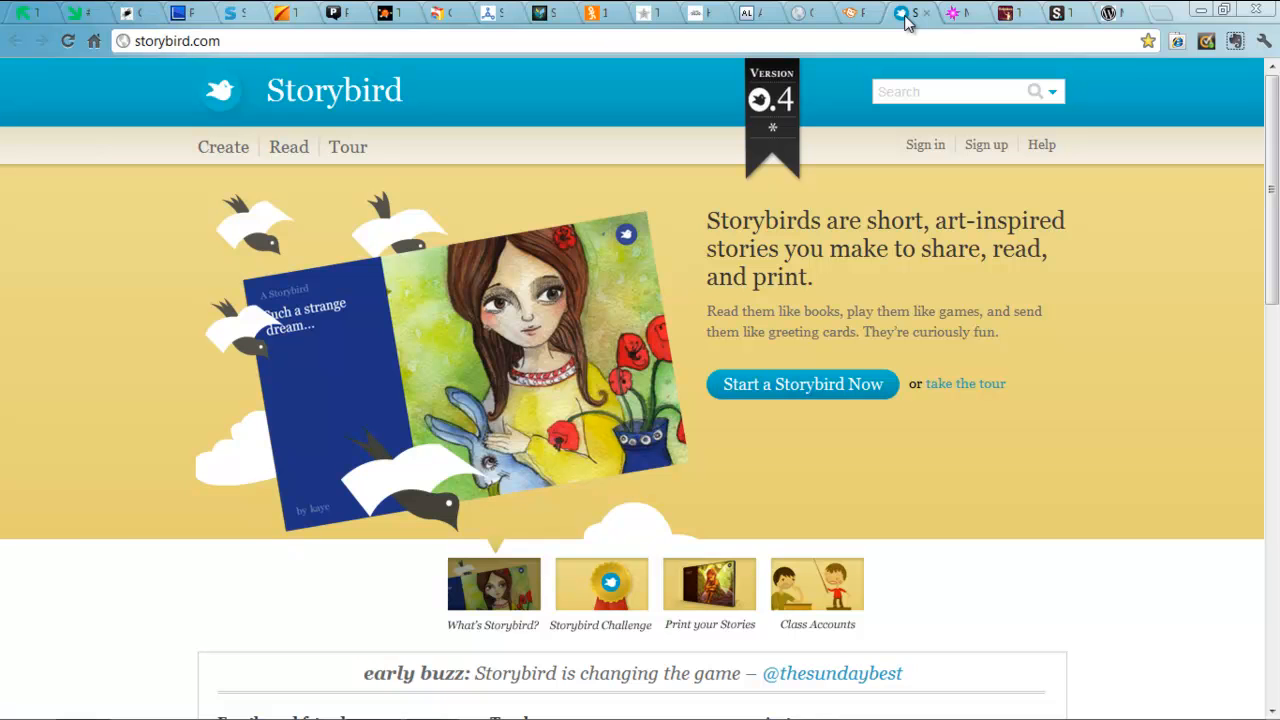
{"action": "left_click", "coordinate": [955, 14]}
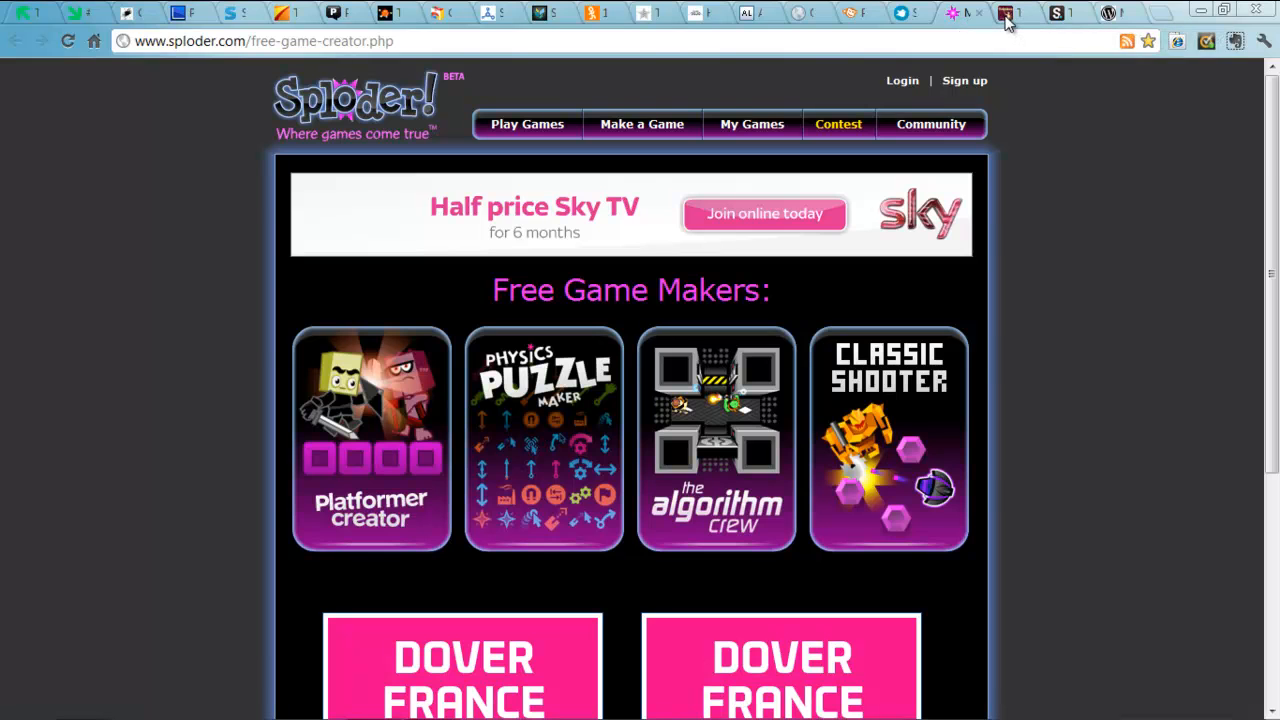
{"action": "left_click", "coordinate": [1006, 16]}
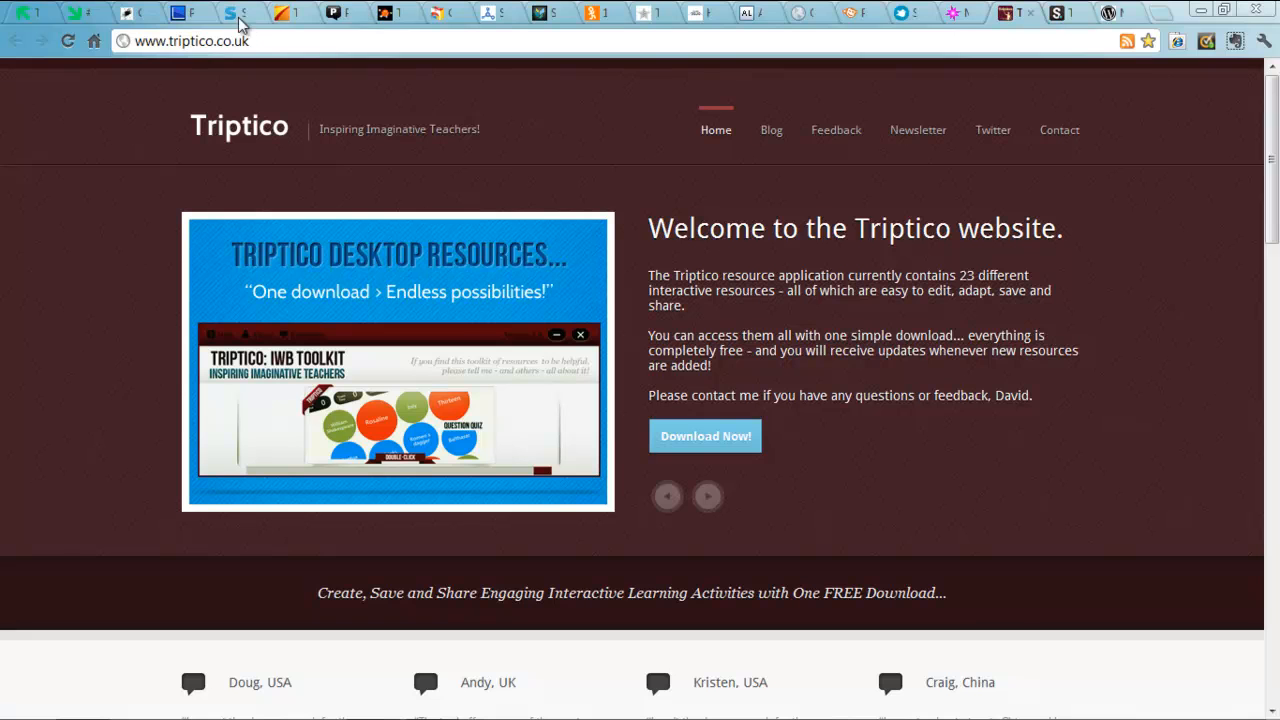
Step: View 'The Little Book of Superb ICT' document on Scribd
{"action": "left_click", "coordinate": [1050, 16]}
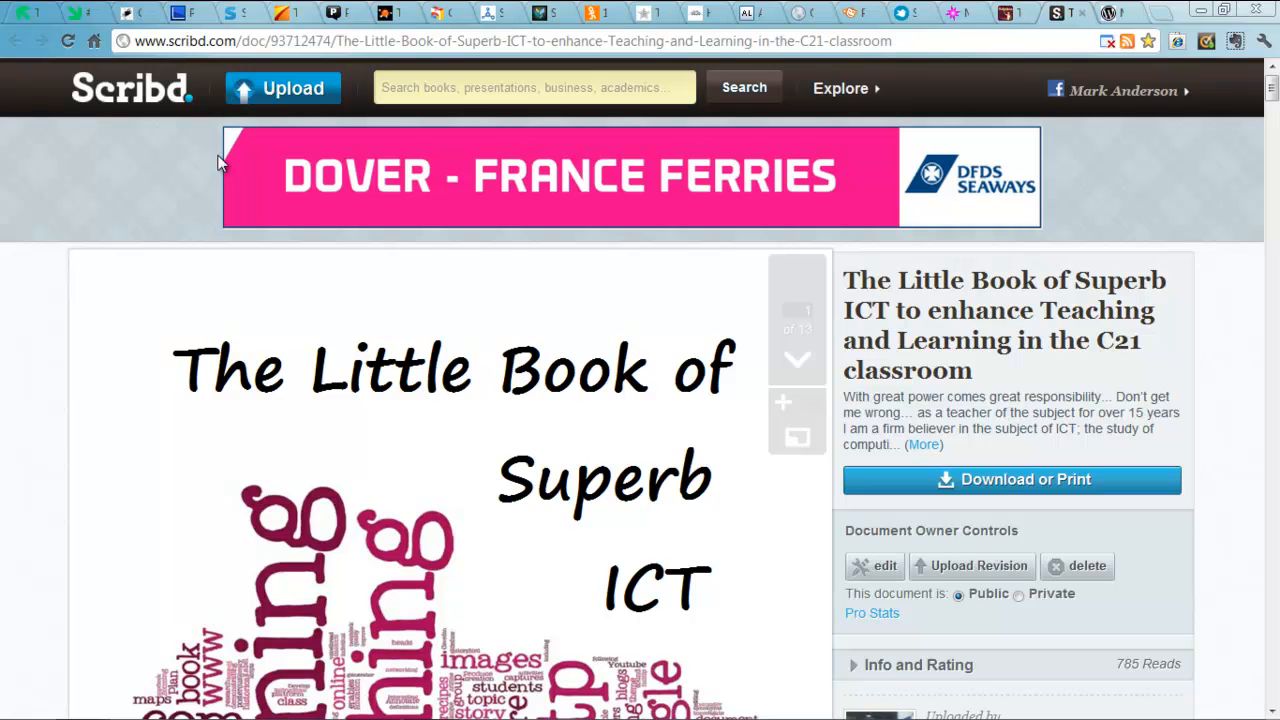
{"action": "left_click", "coordinate": [1110, 13]}
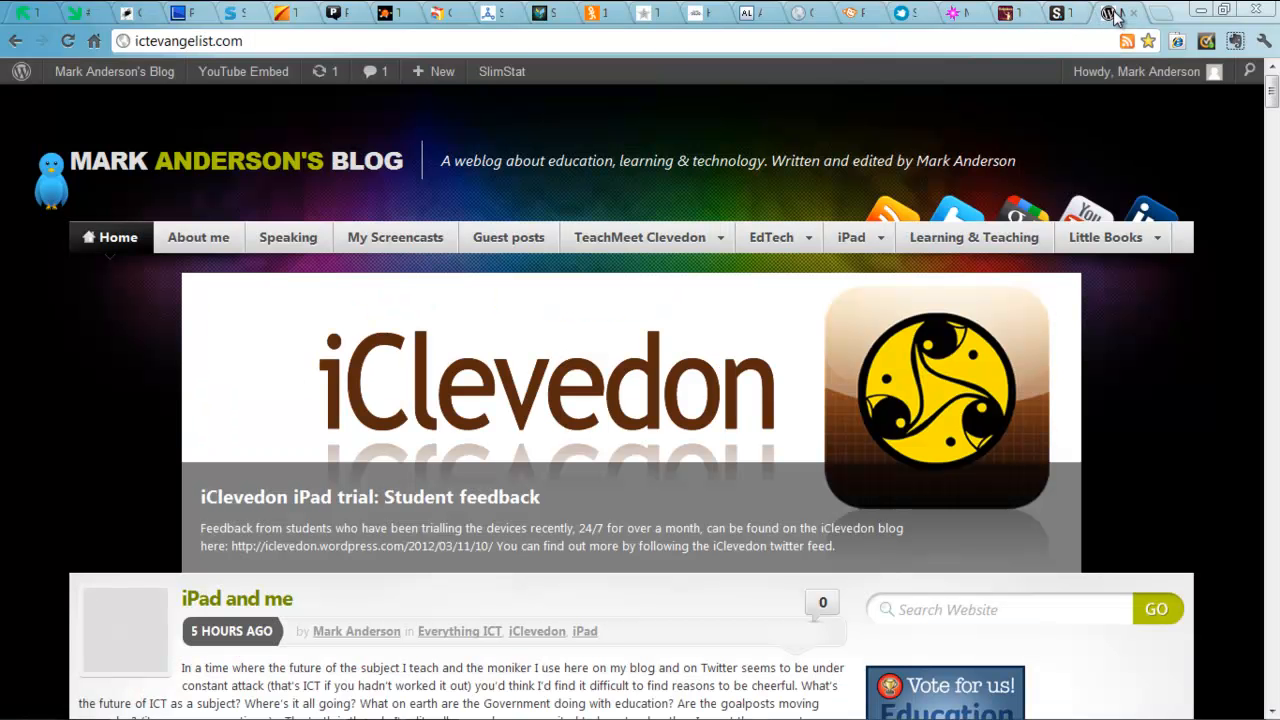